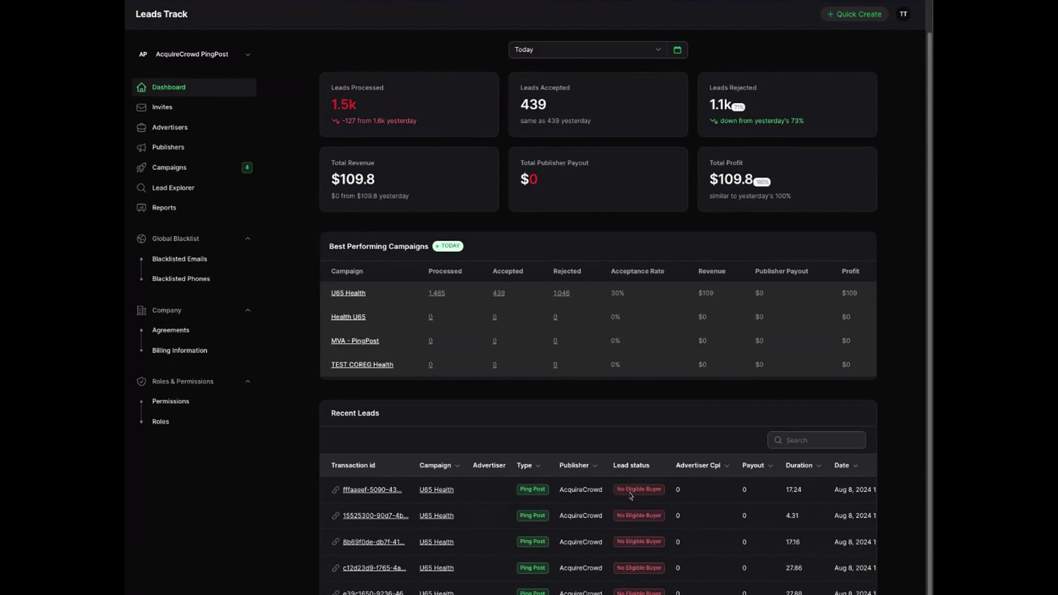
Open a recent U65 Health lead from the dashboard and review its lead data plus Demo Buyer's ping request and response.
left_click(384, 490)
scroll(534, 286, "down", 6)
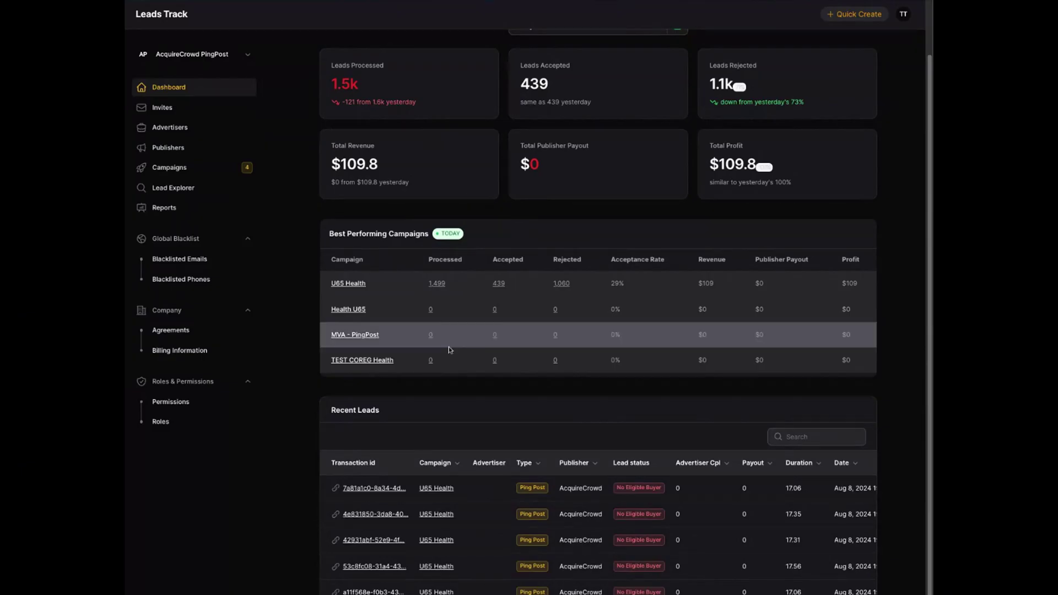
left_click(387, 490)
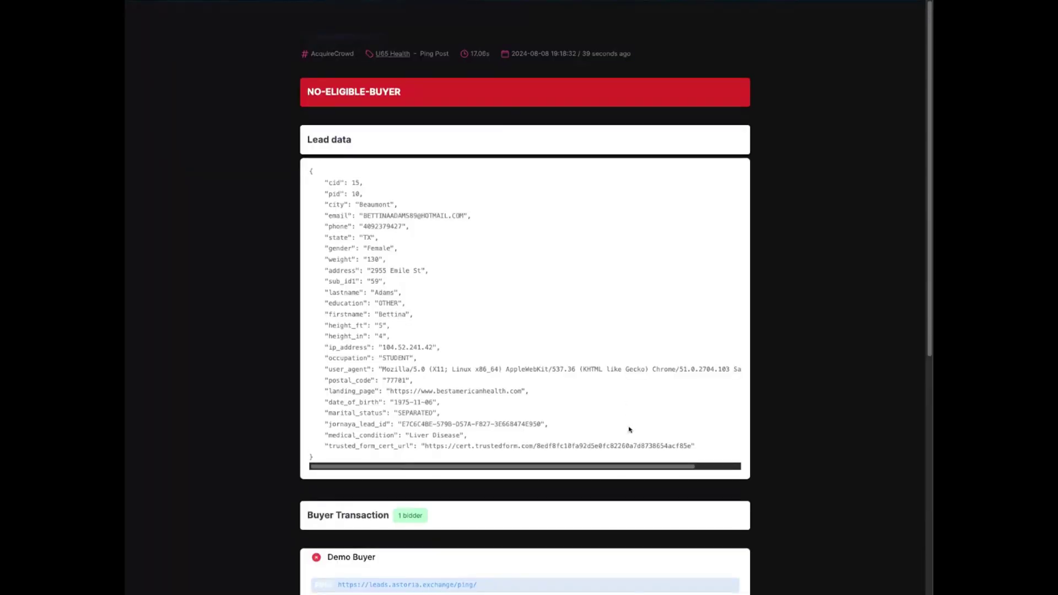
scroll(628, 413, "down", 8)
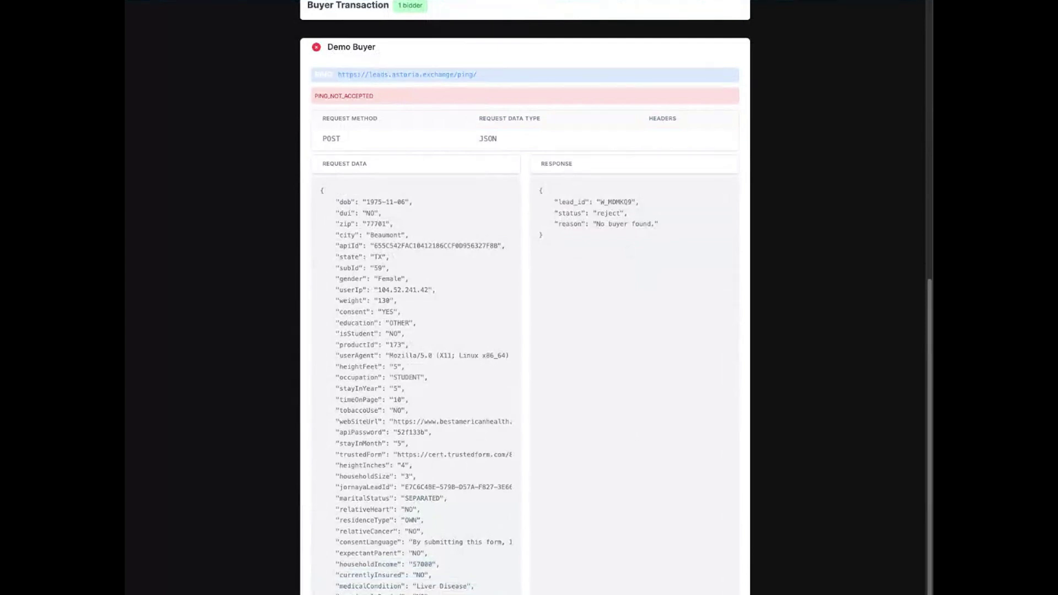
scroll(612, 275, "down", 1)
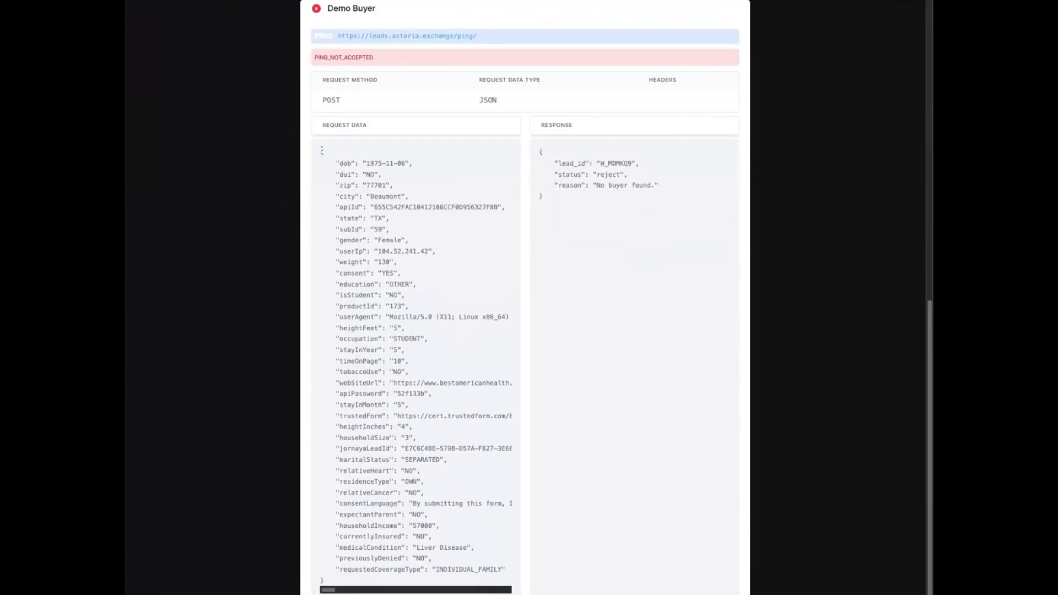
left_click_drag(322, 150, 441, 583)
left_click(437, 550)
Open the MVA - PingPost campaign for editing and inspect the validation setting of its Email campaign field.
left_click(247, 166)
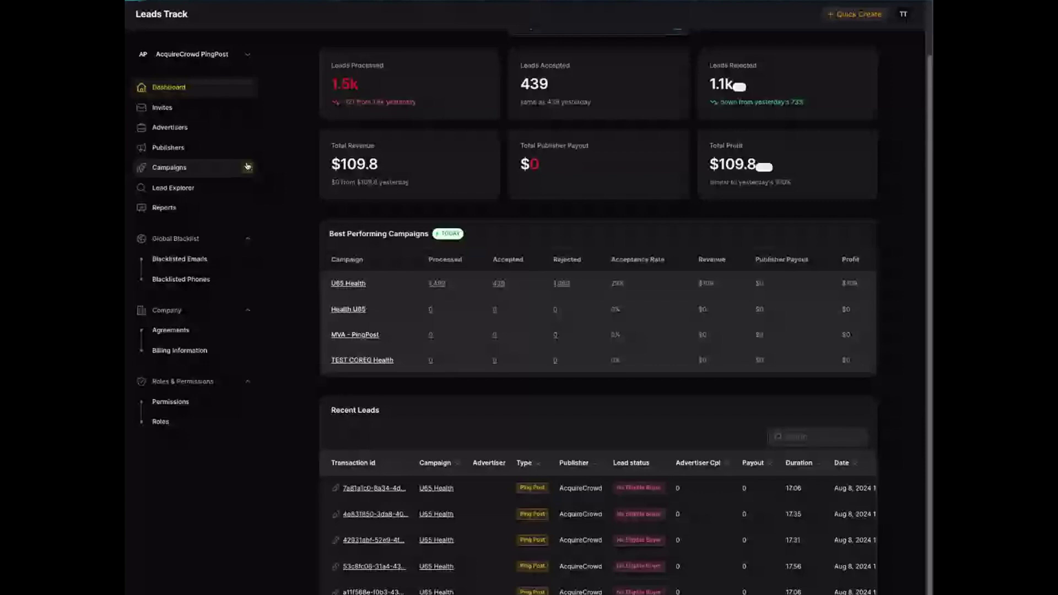
left_click(248, 166)
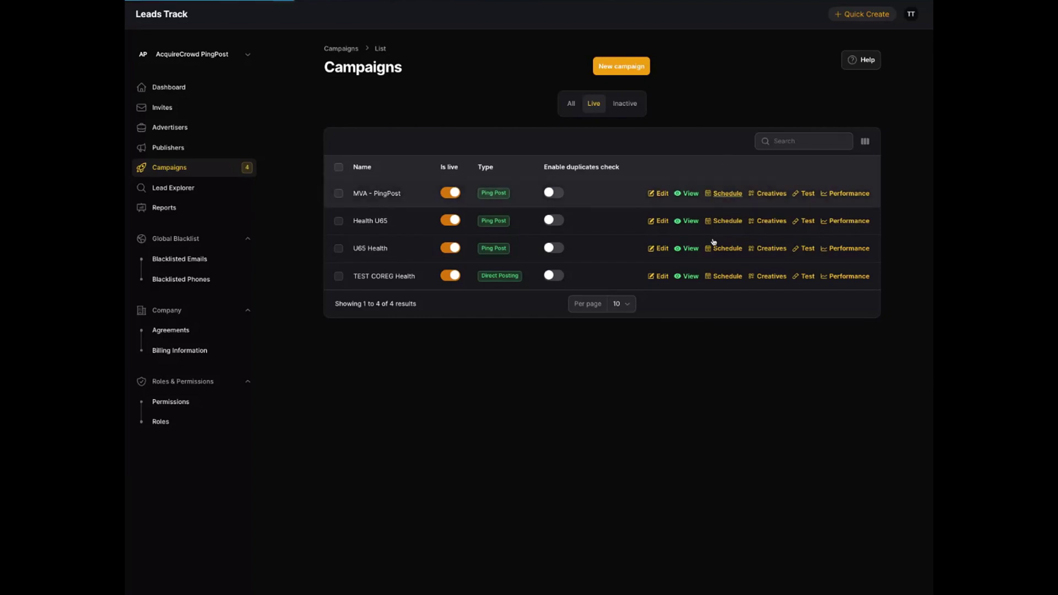
scroll(707, 244, "down", 5)
scroll(634, 205, "up", 5)
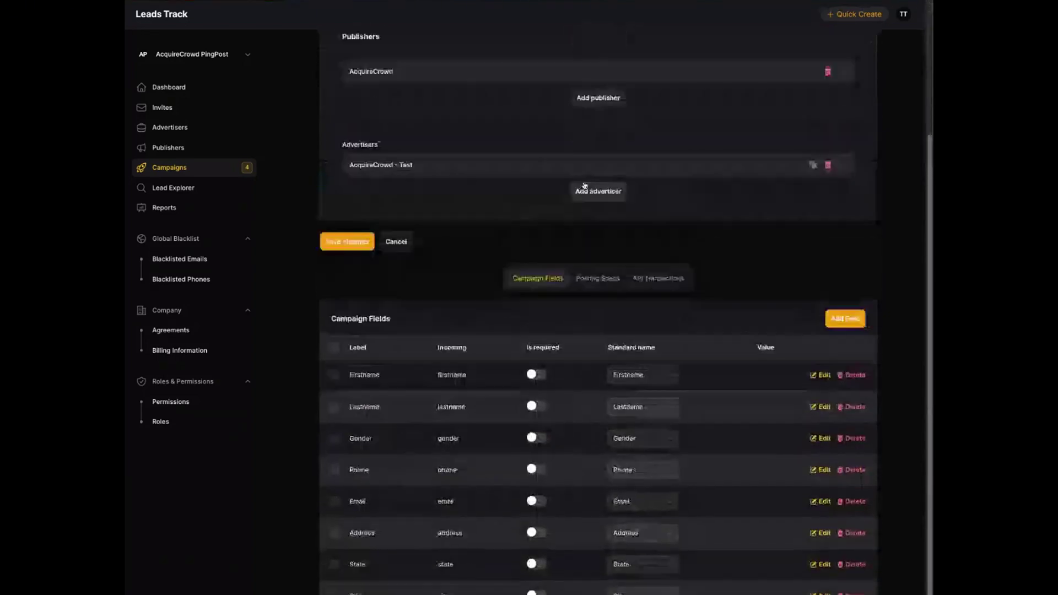
scroll(633, 204, "down", 5)
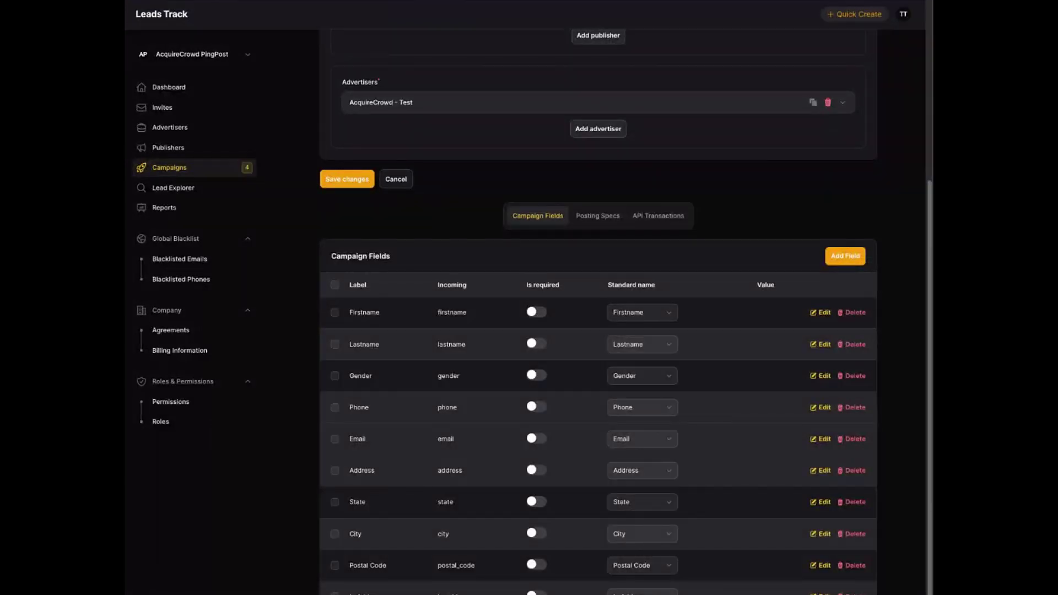
left_click(821, 438)
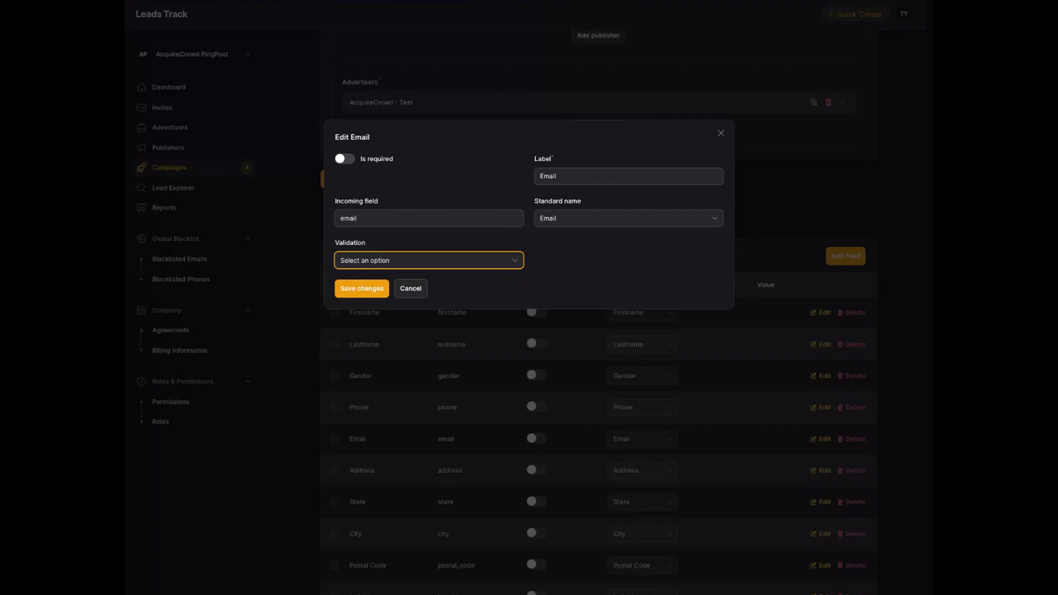
left_click(753, 411)
Edit the Phone campaign field and choose the validation option that checks the number using the phone validation service.
left_click(828, 410)
left_click(469, 263)
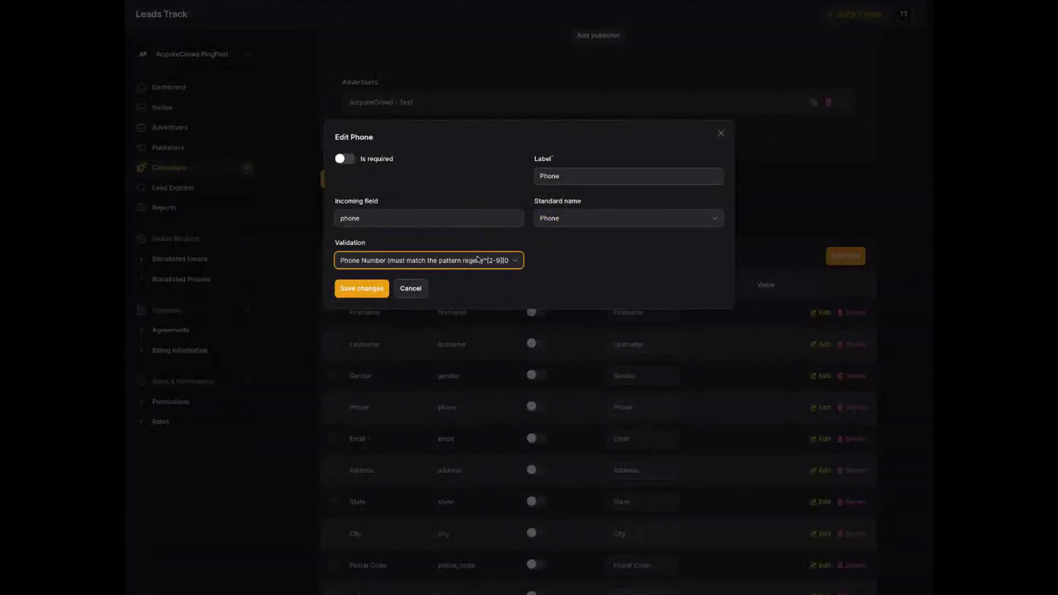
key("Down")
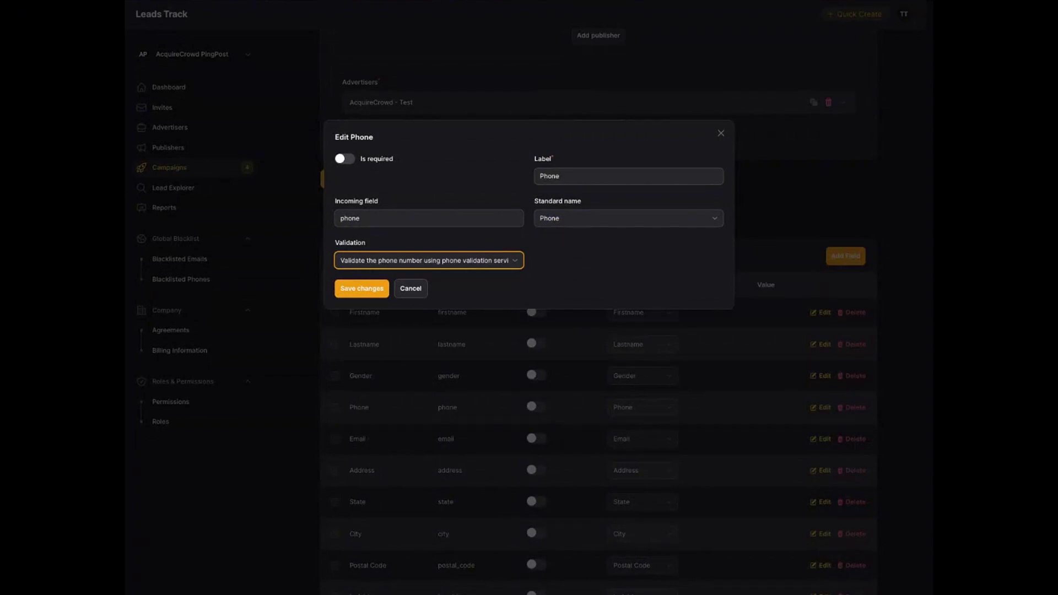
key("Down")
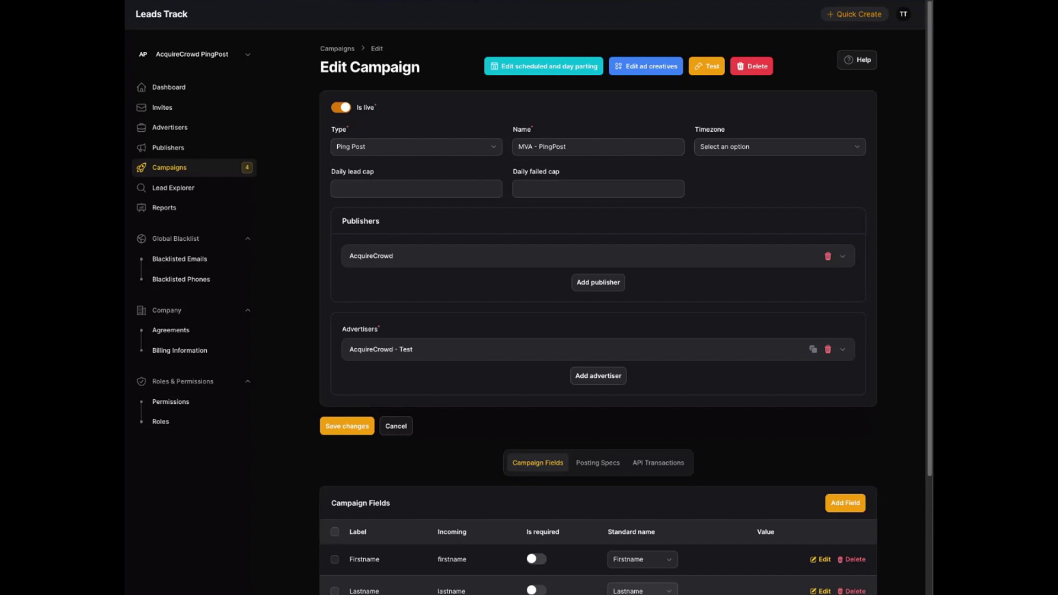
Expand the campaign's advertiser settings, enlarge the ping payload editor, and read through the payload's JSON fields.
left_click(479, 353)
scroll(579, 419, "down", 5)
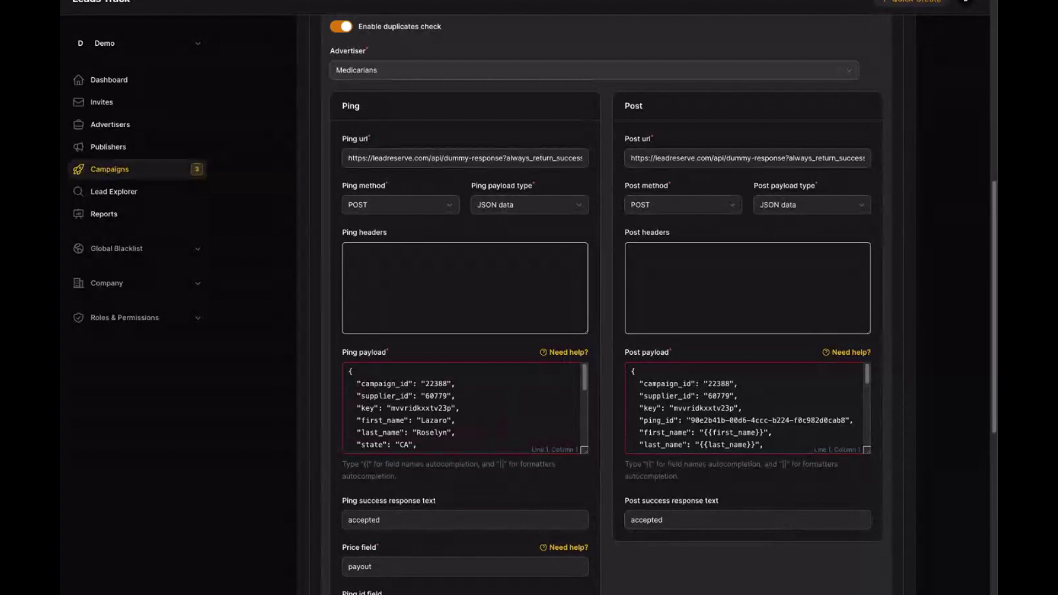
left_click_drag(584, 451, 585, 594)
scroll(549, 537, "up", 1)
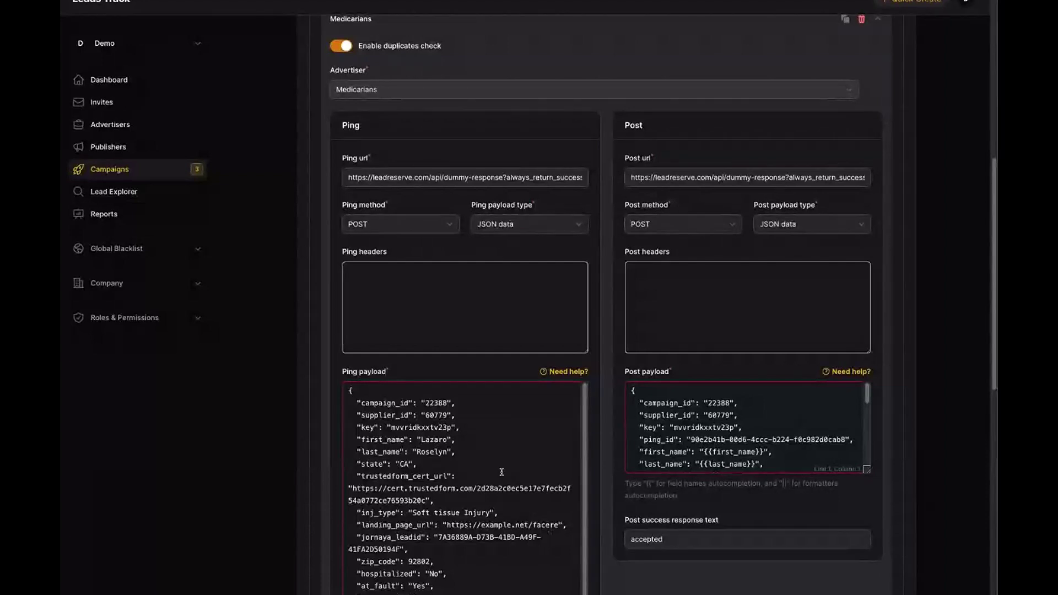
scroll(500, 472, "down", 1)
scroll(637, 565, "down", 1)
scroll(506, 502, "up", 1)
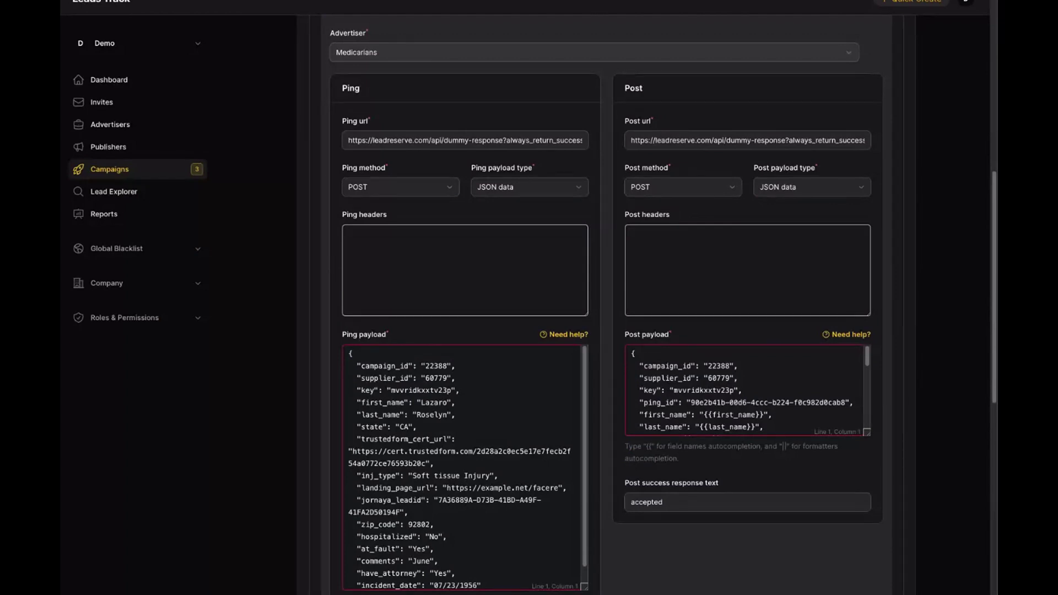
scroll(538, 532, "down", 1)
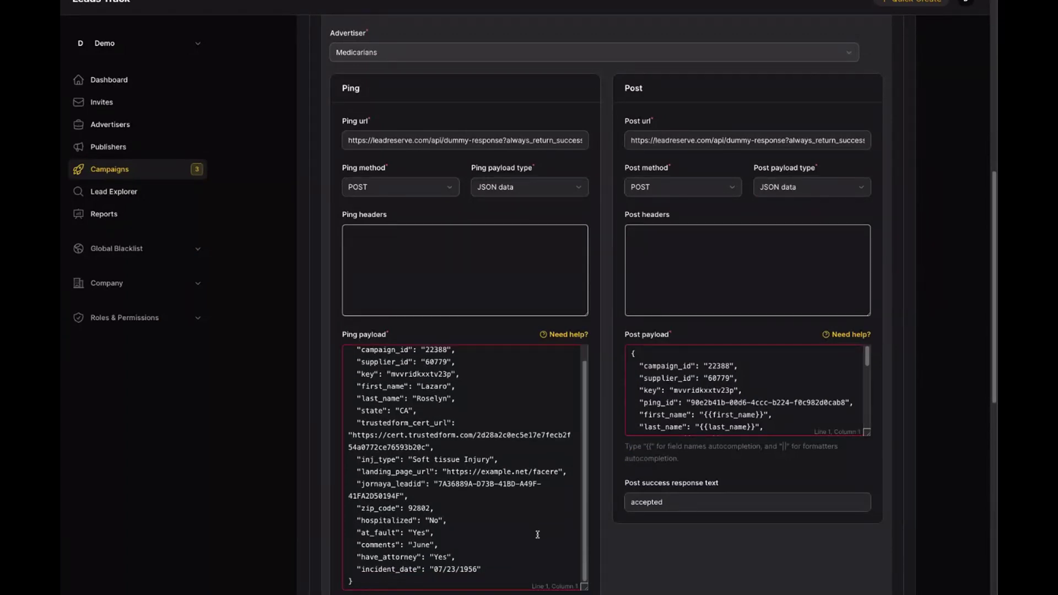
scroll(461, 375, "up", 1)
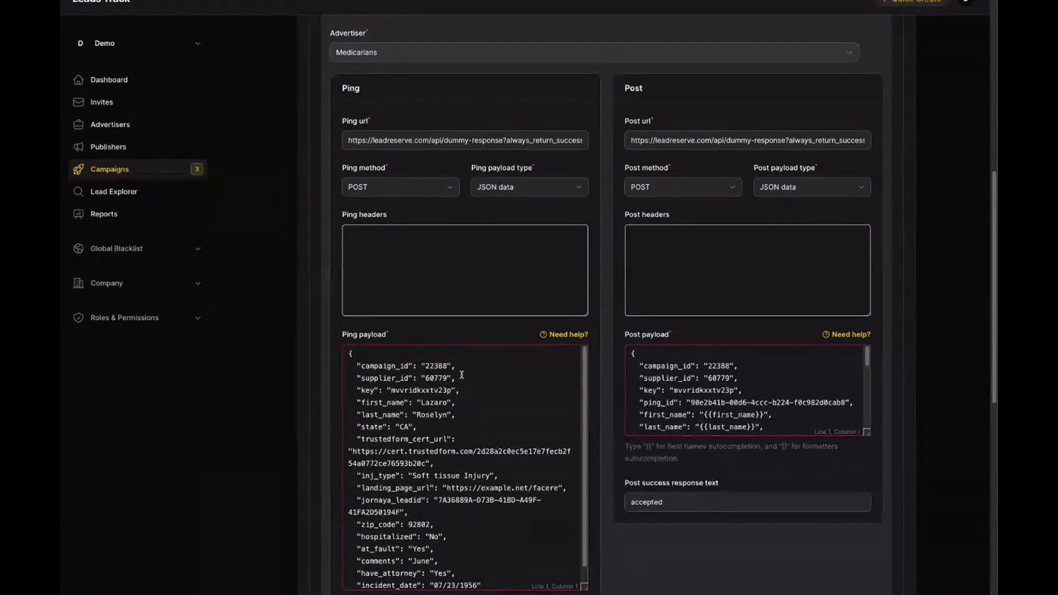
Insert || after the state value CA in the ping payload and browse the available date, gender and phone formatters.
left_click(450, 402)
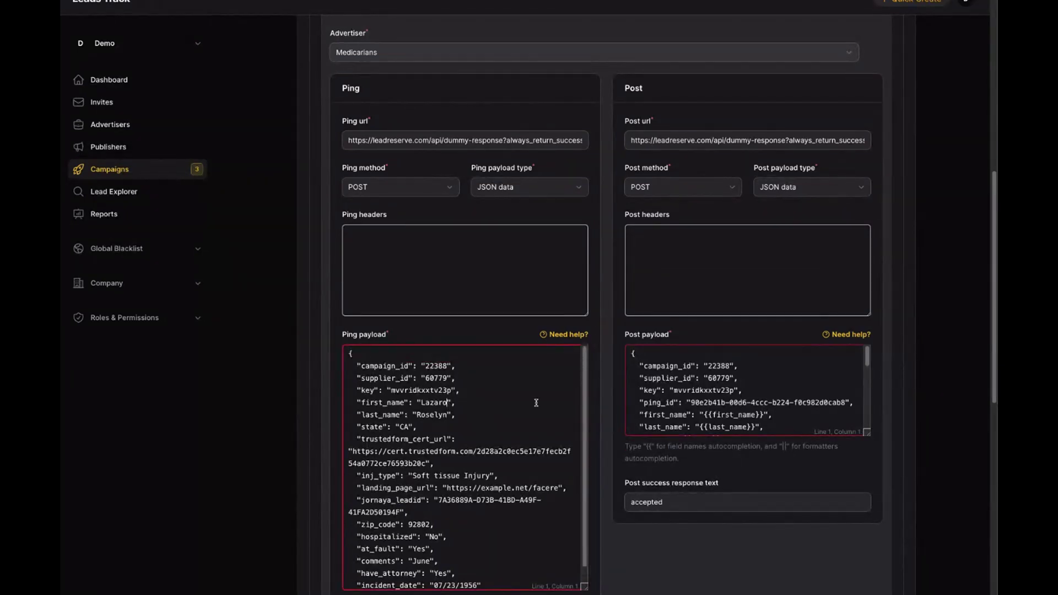
left_click(408, 427)
type("||")
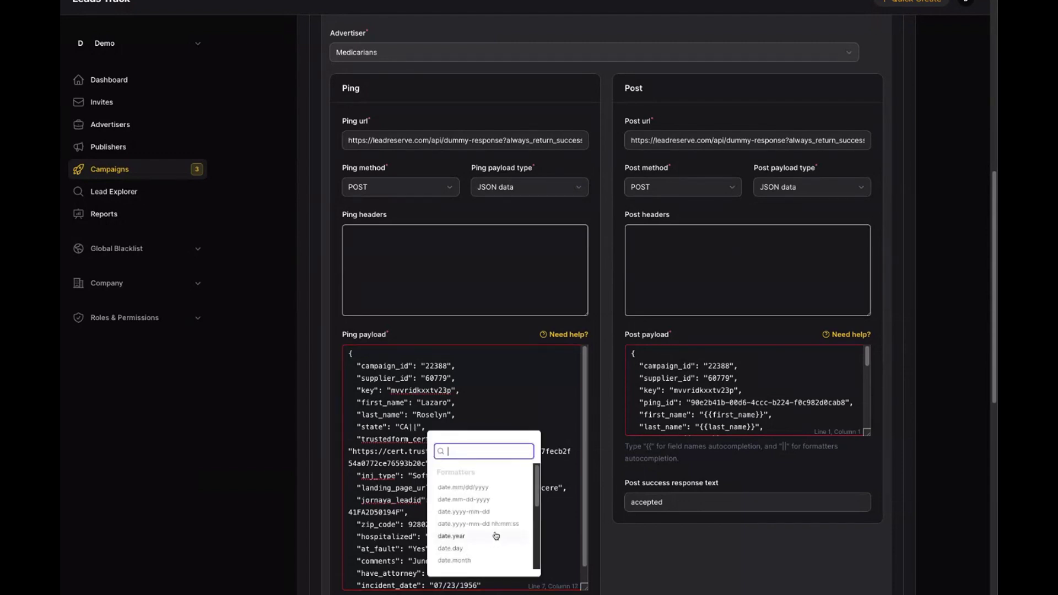
scroll(492, 535, "down", 3)
scroll(495, 536, "down", 3)
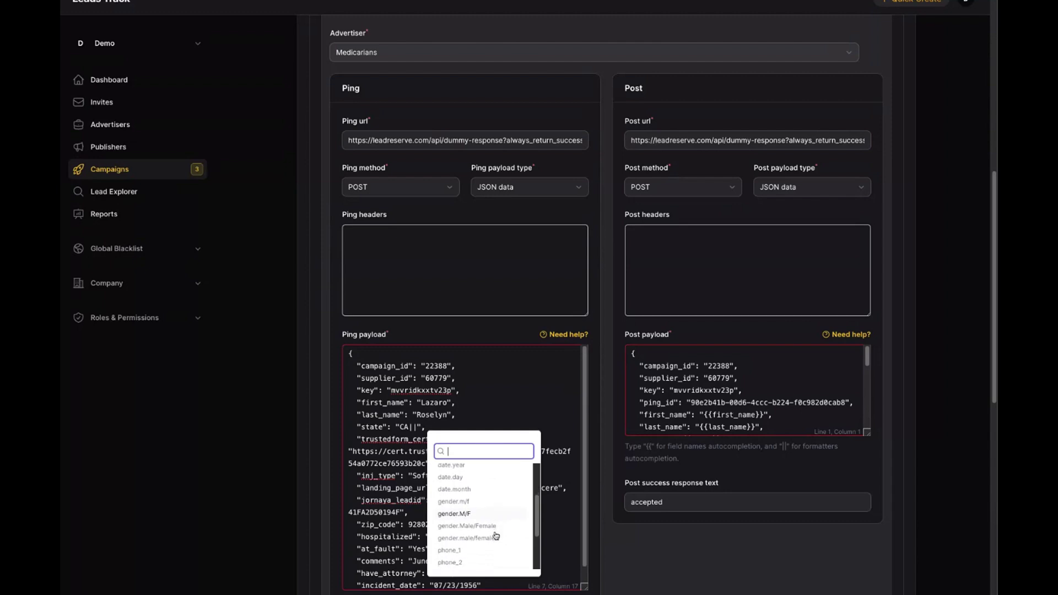
scroll(482, 527, "up", 1)
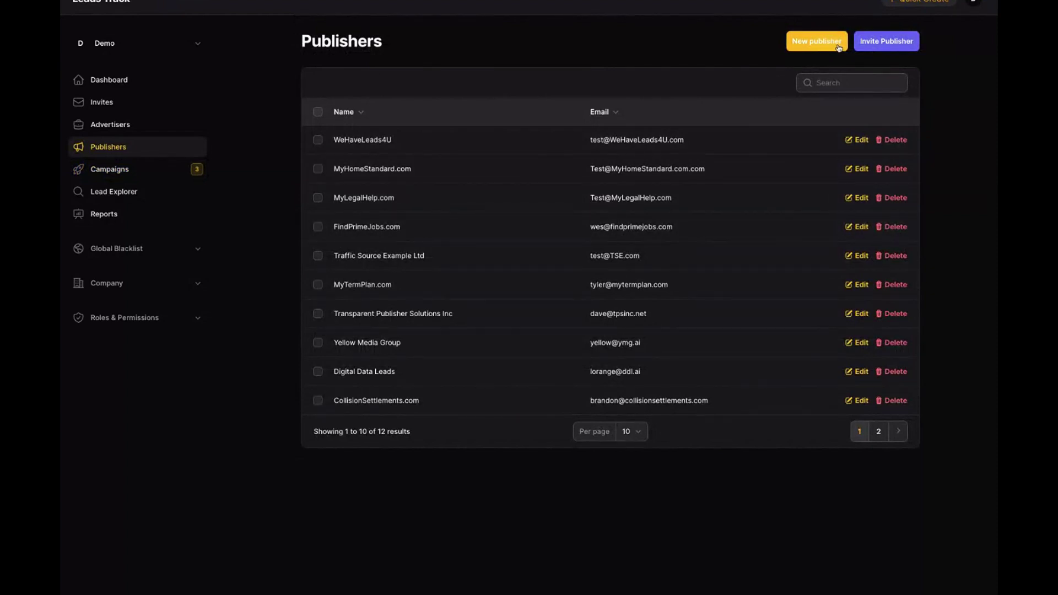
Try a new publisher entry named demo company, go through the email, address and accounting contact fields, and cancel the form.
left_click(838, 44)
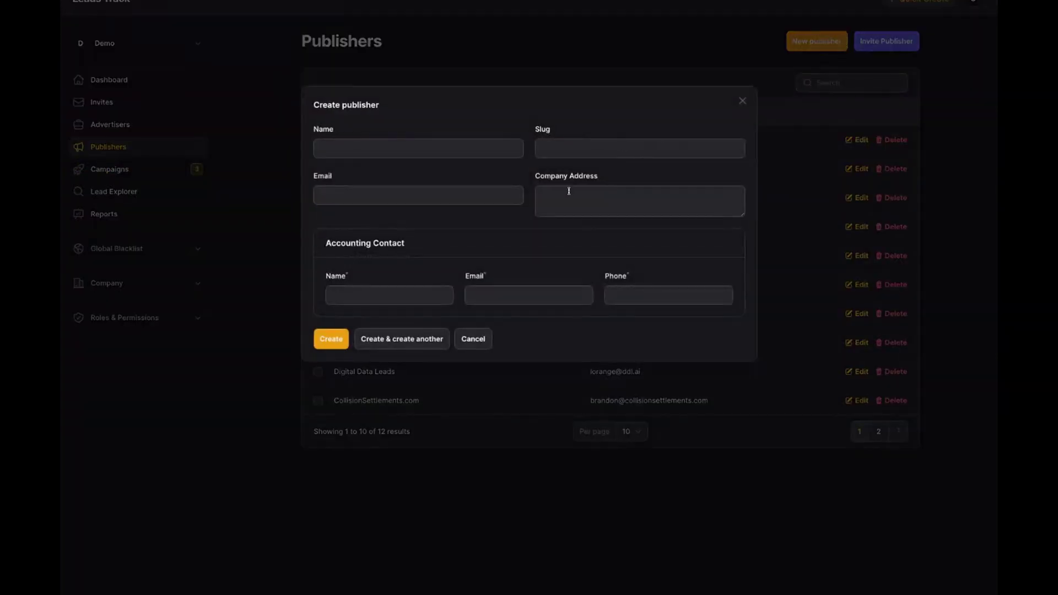
left_click(451, 147)
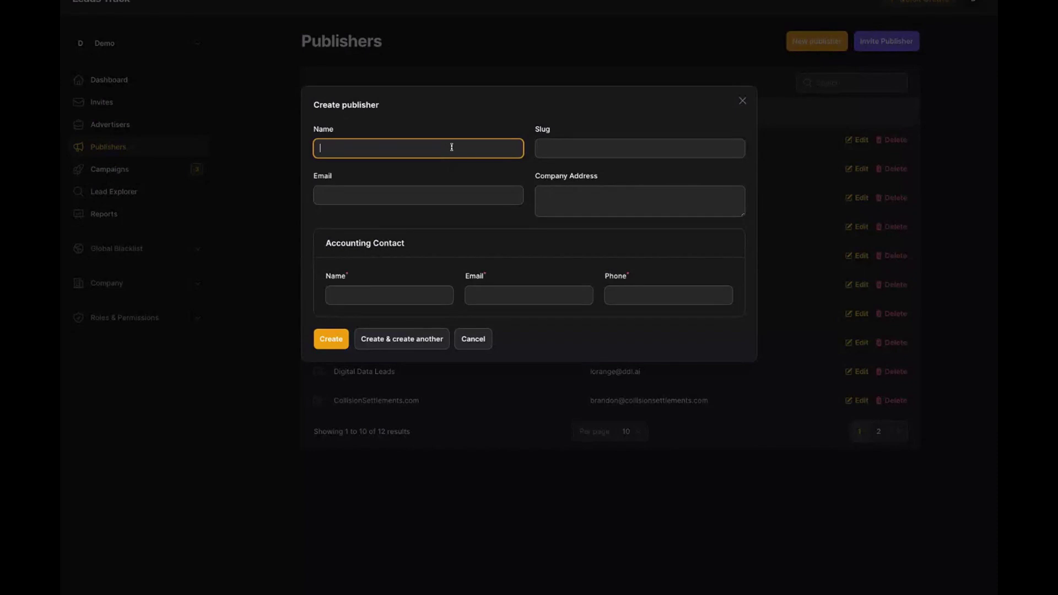
type("demo company")
key("Tab")
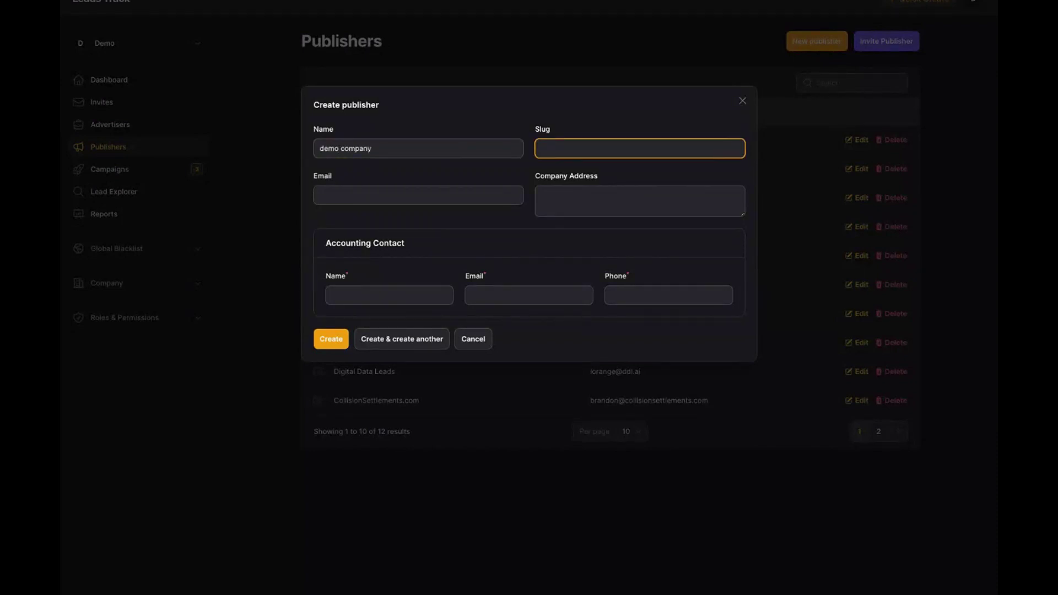
left_click(574, 189)
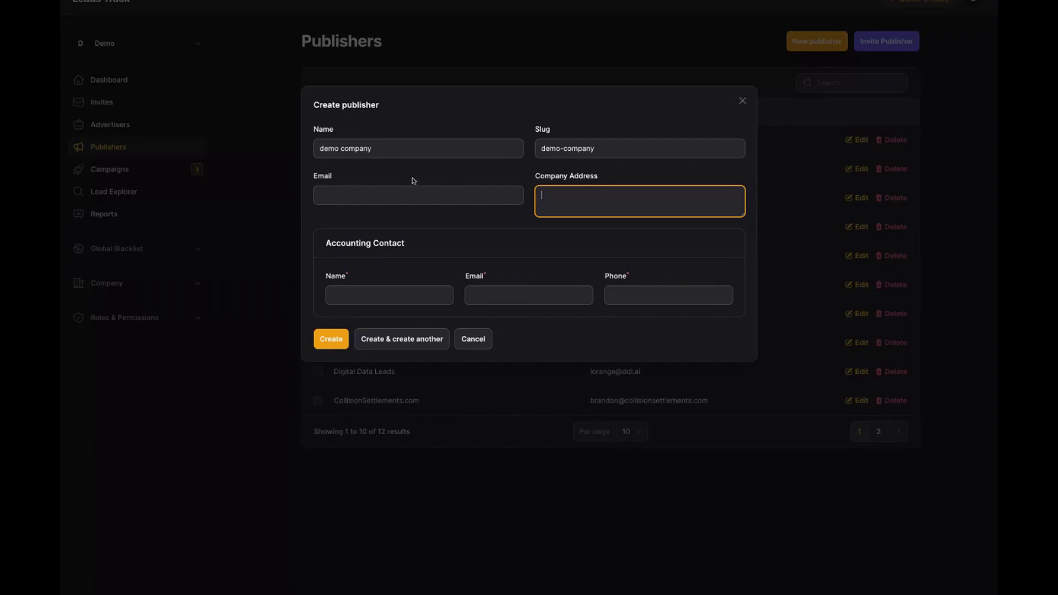
left_click(409, 292)
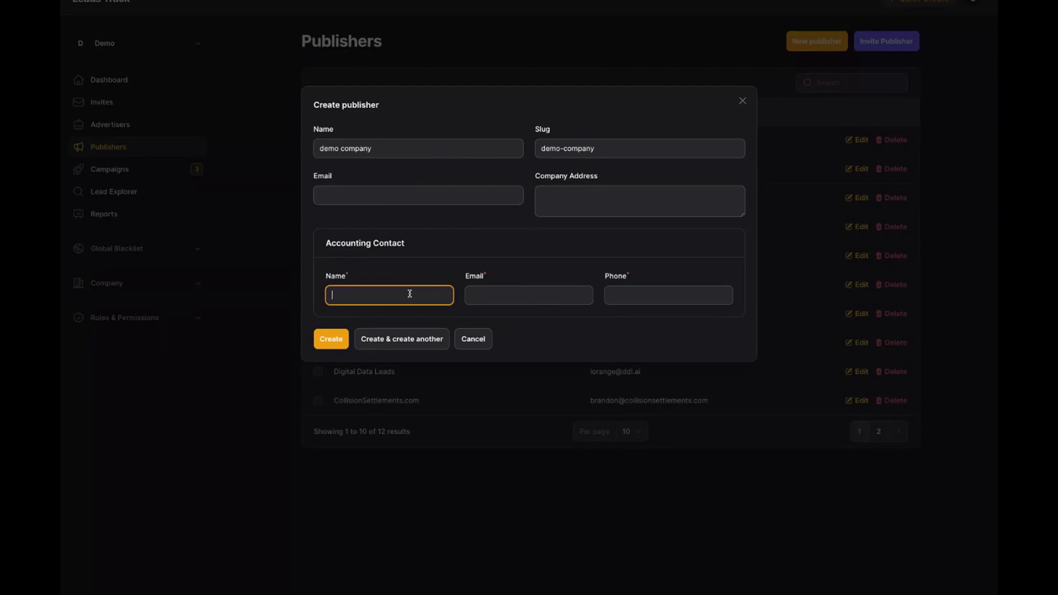
left_click(501, 291)
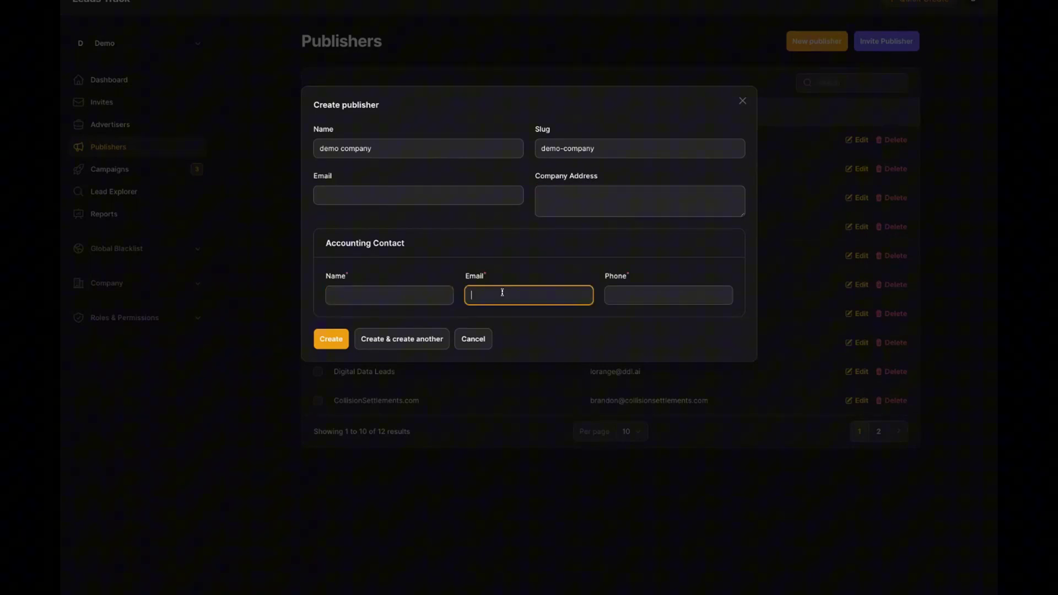
left_click(456, 190)
left_click(477, 339)
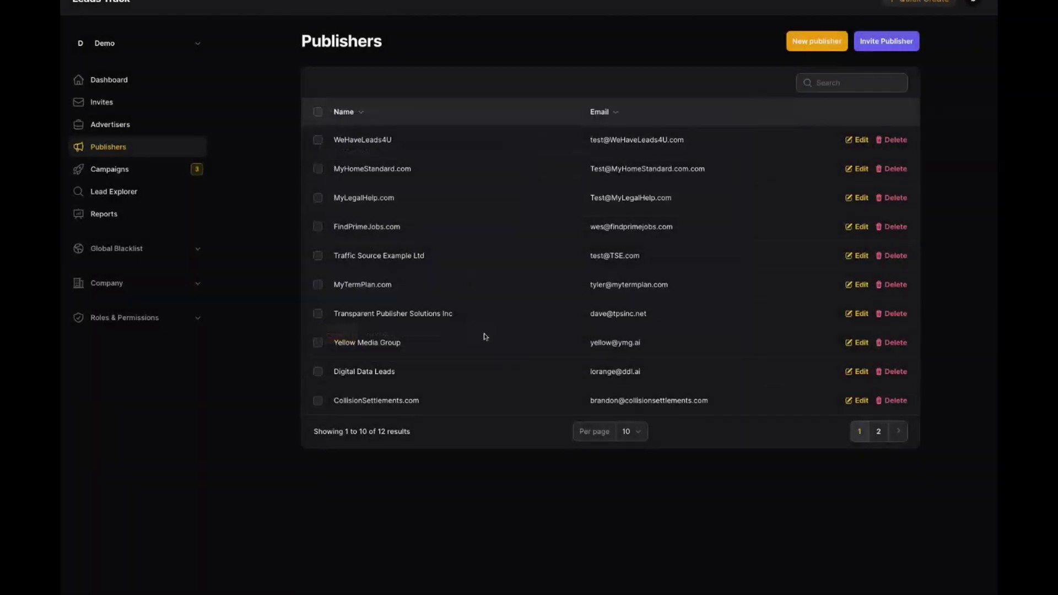
View the invite creation form with its team member and publisher choices, and close it without creating an invite.
left_click(884, 44)
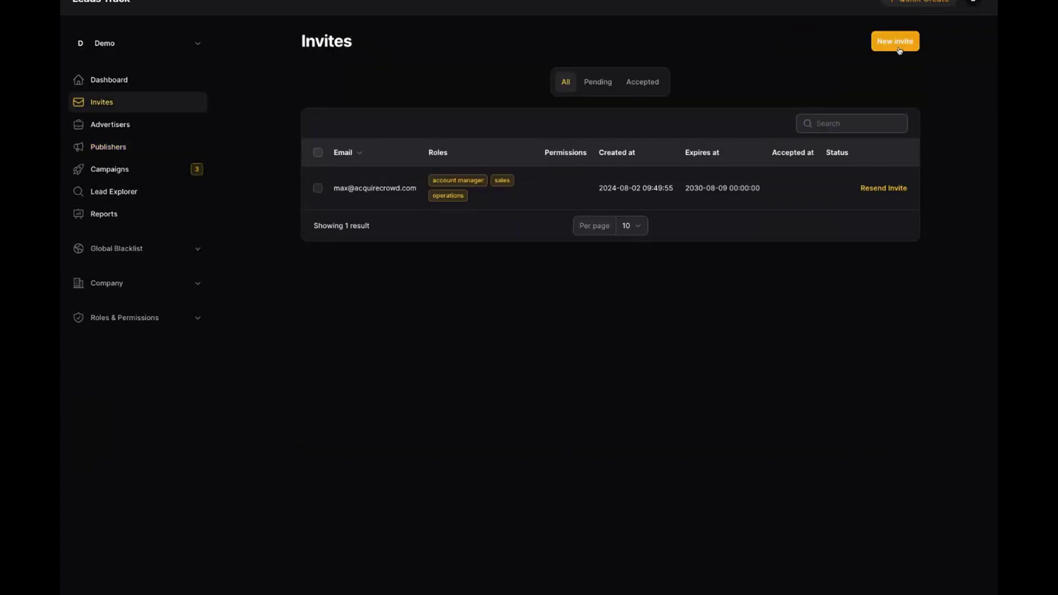
left_click(901, 44)
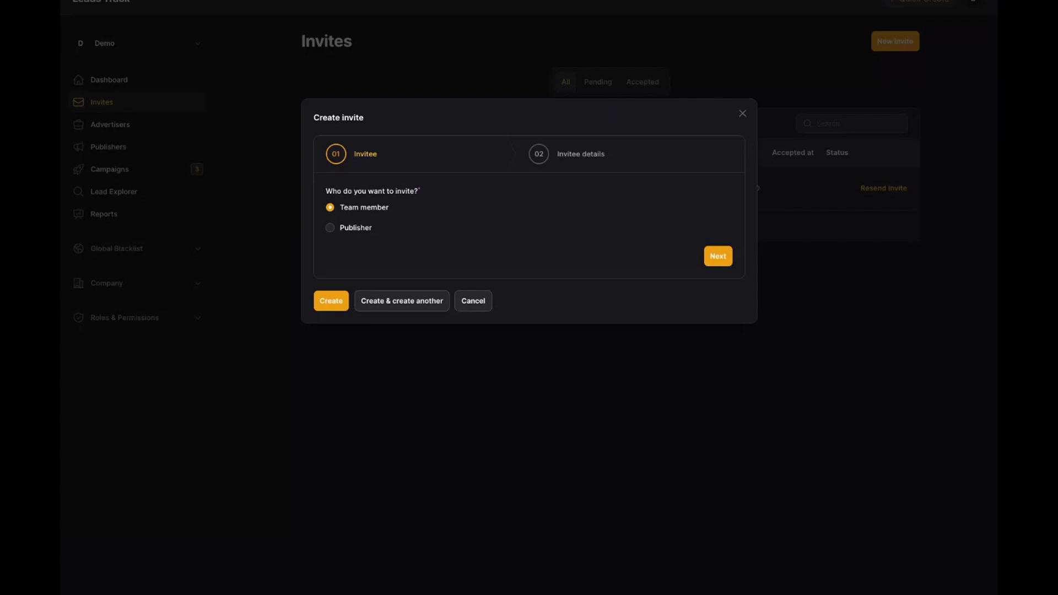
key("Escape")
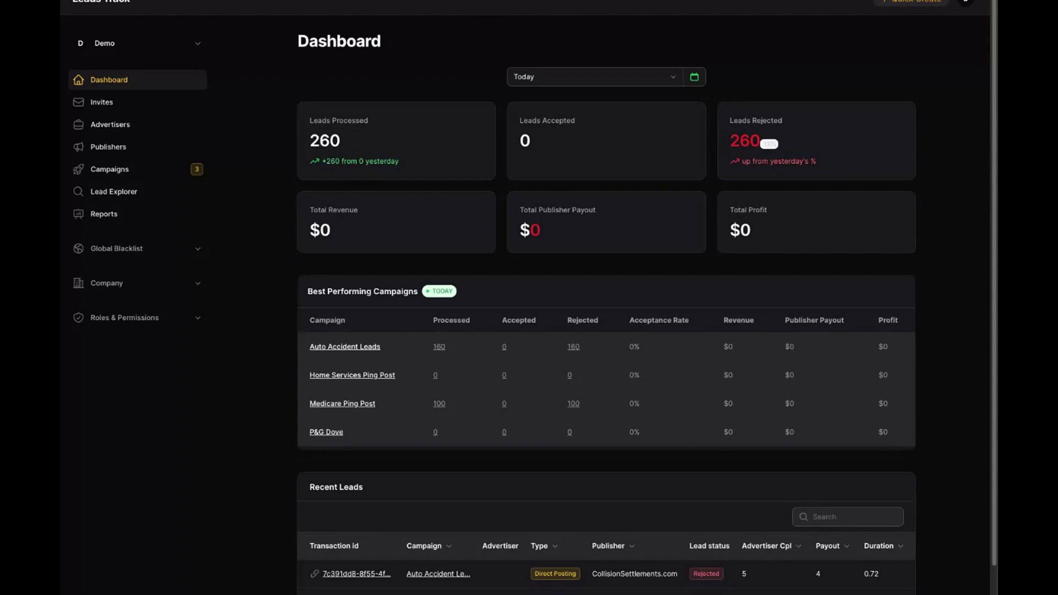
Open the Medicare Ping Post campaign for editing and expand the WeHaveLeads4U publisher's payout and cap settings.
scroll(646, 225, "down", 2)
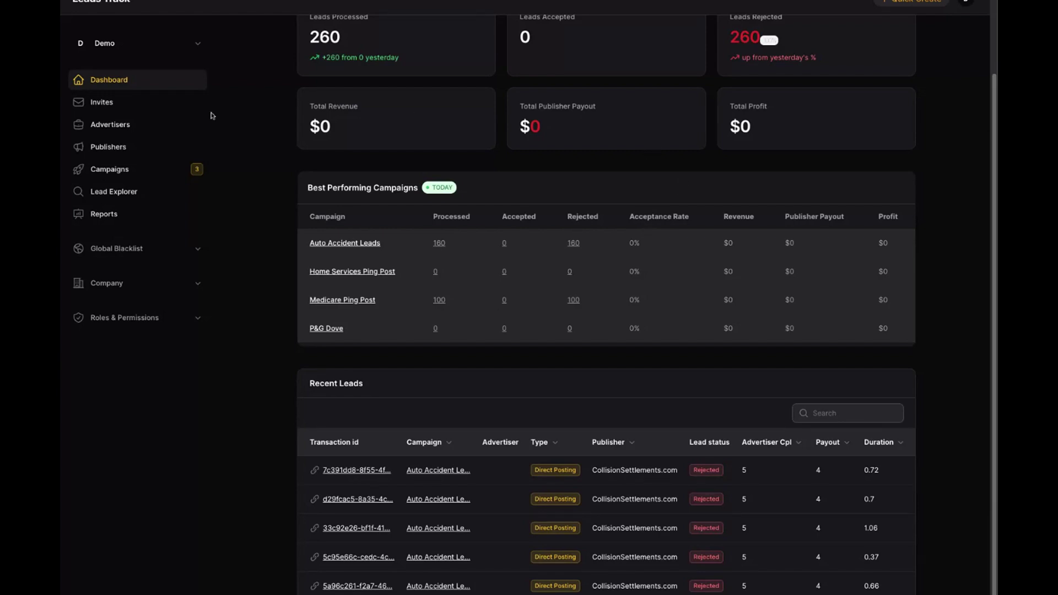
left_click(157, 164)
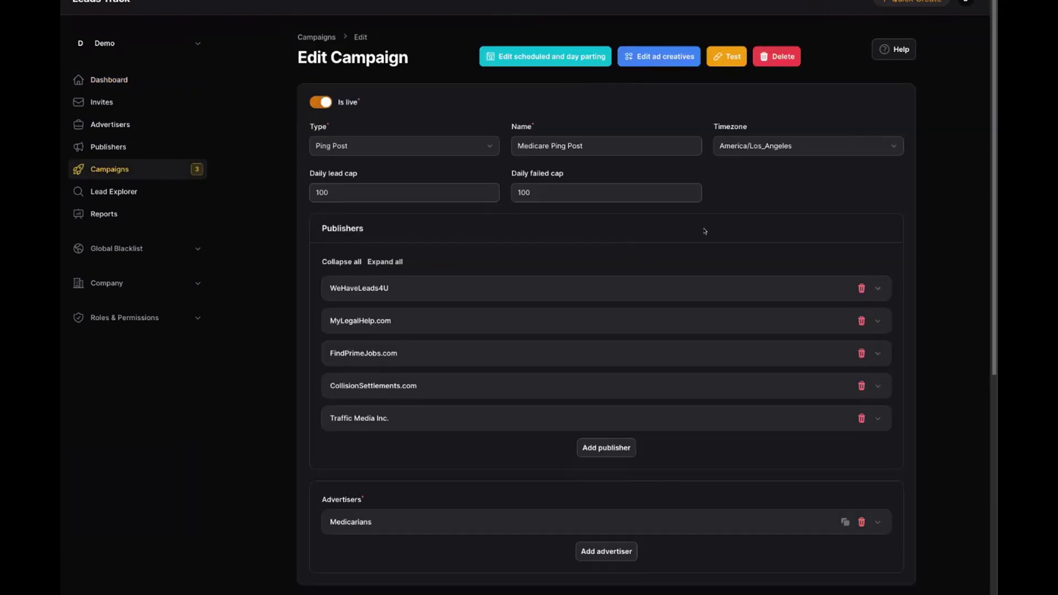
left_click(658, 293)
scroll(673, 264, "down", 1)
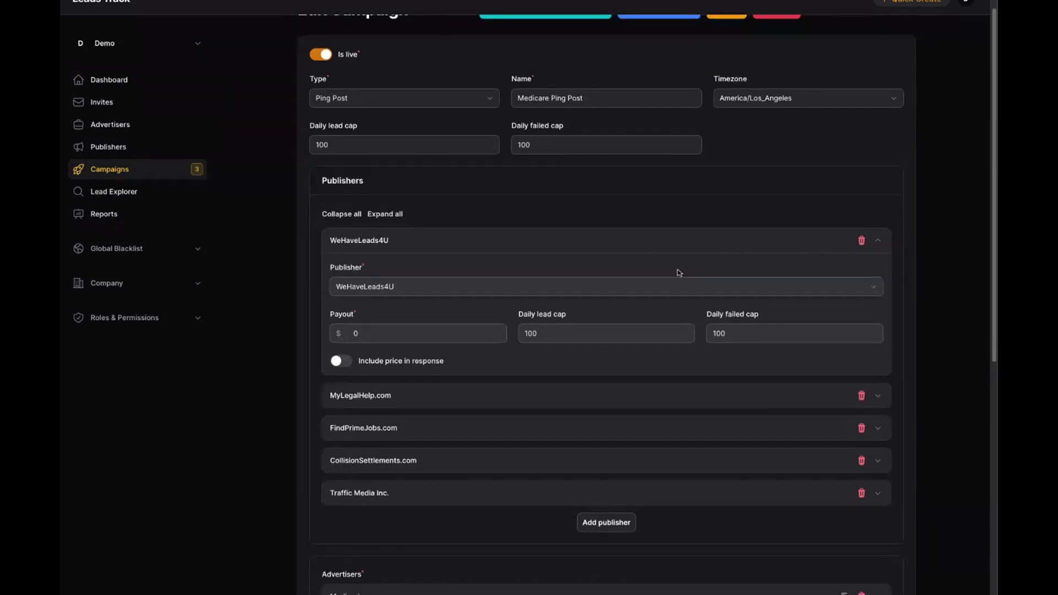
Add another publisher entry to the Medicare Ping Post campaign and set its daily lead cap to 100.
scroll(678, 273, "down", 4)
left_click(614, 322)
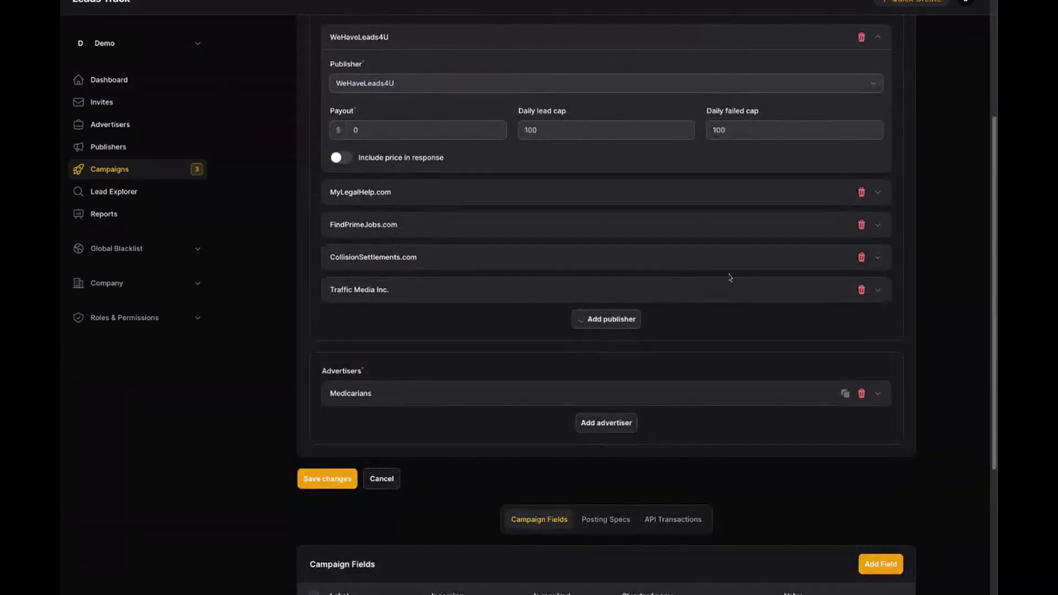
left_click(467, 407)
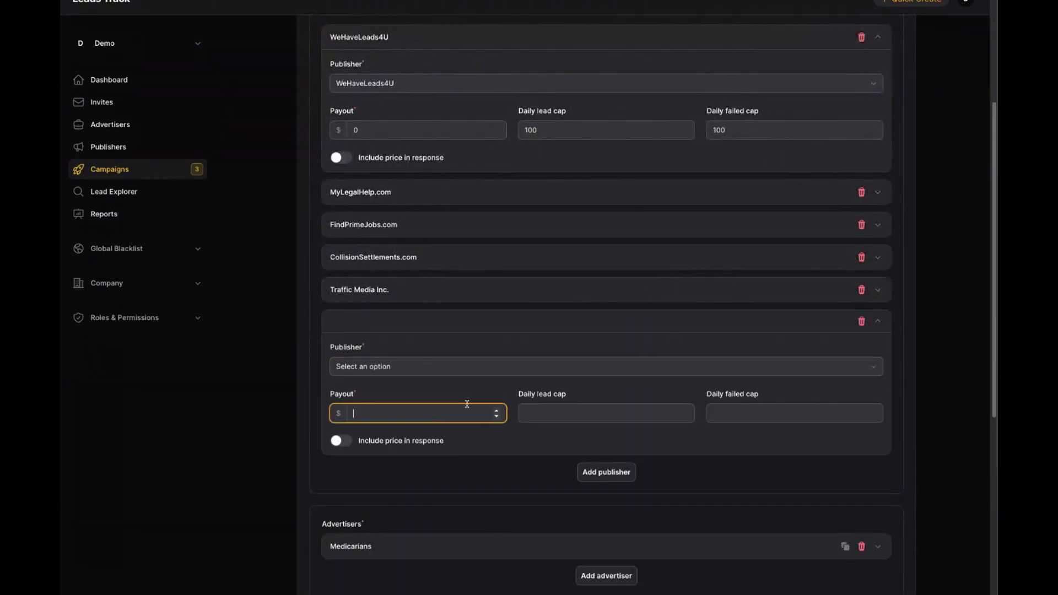
scroll(551, 336, "down", 3)
left_click(610, 267)
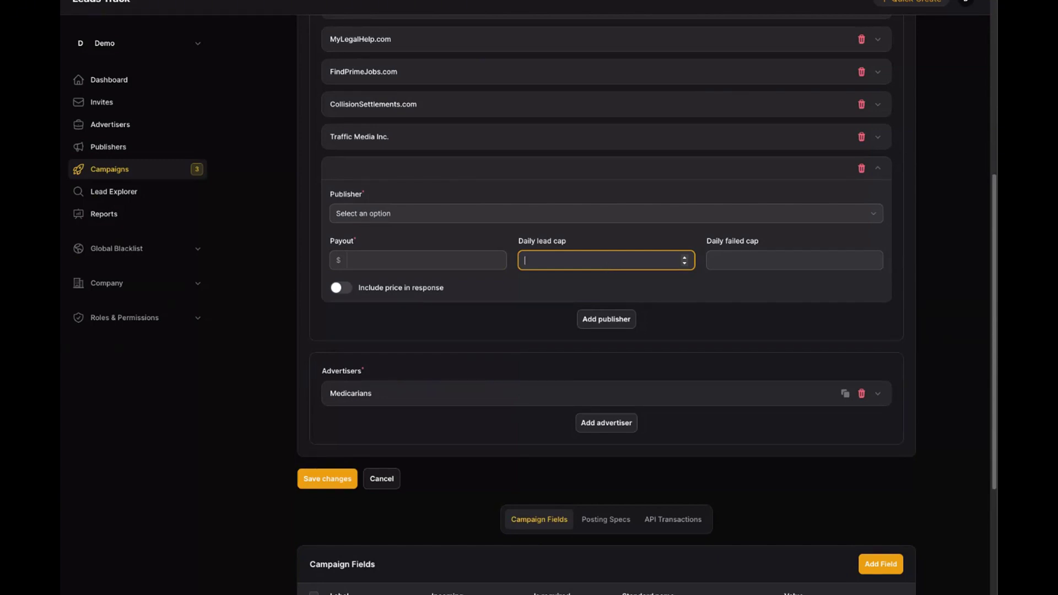
type("100")
key("Tab")
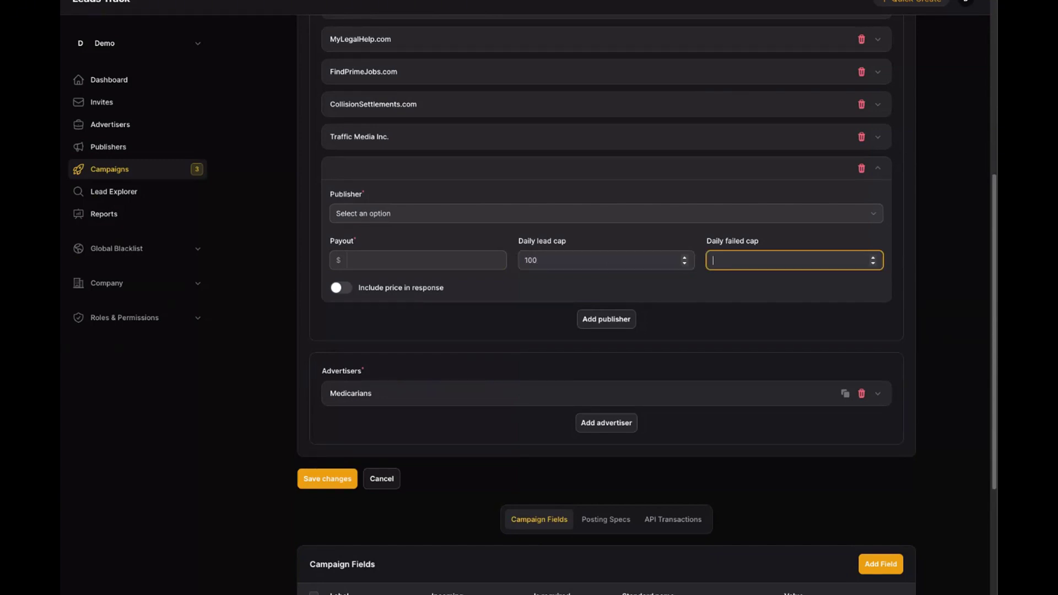
Open the WeHaveLeads4U posting specification of the campaign and examine its ad creative text.
scroll(496, 242, "down", 3)
left_click(612, 335)
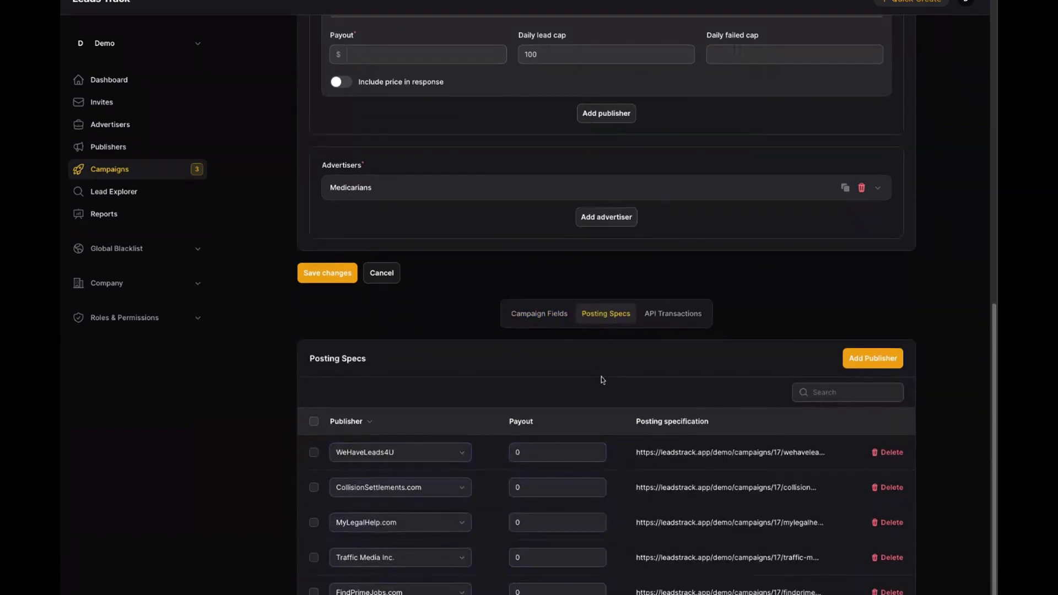
left_click(709, 453)
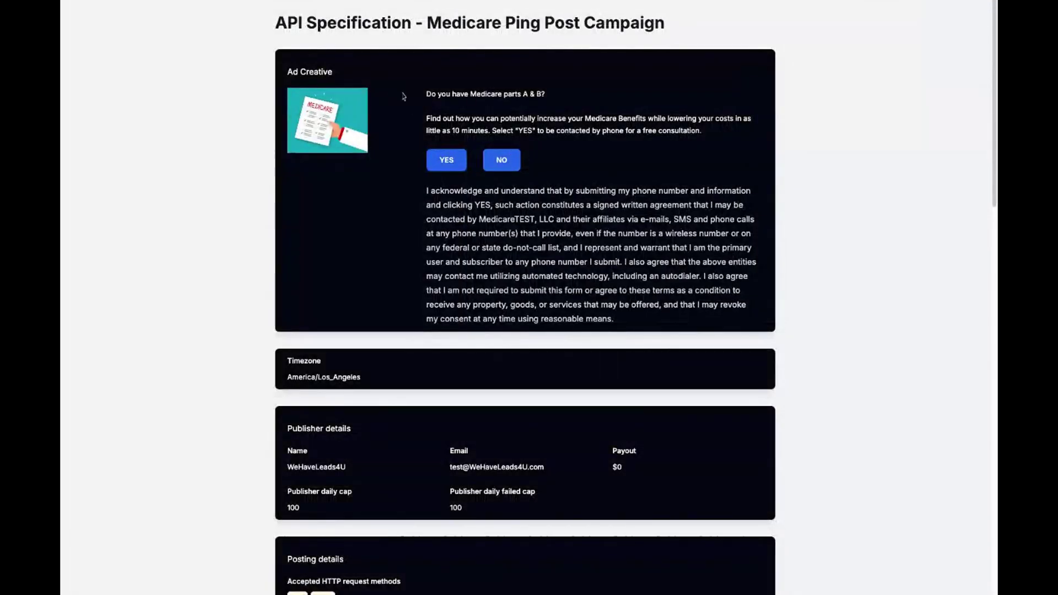
left_click_drag(403, 97, 749, 320)
left_click(731, 317)
triple_click(715, 131)
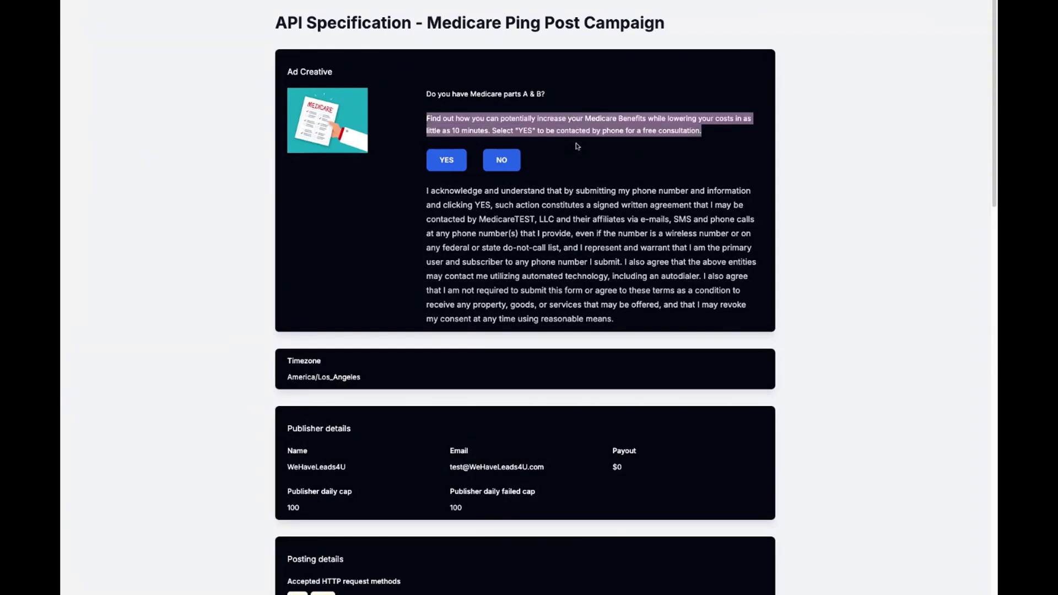
Examine the specification's publisher and posting details, campaign fields, day parting, scheduled pauses, test instructions and example responses.
scroll(573, 197, "down", 3)
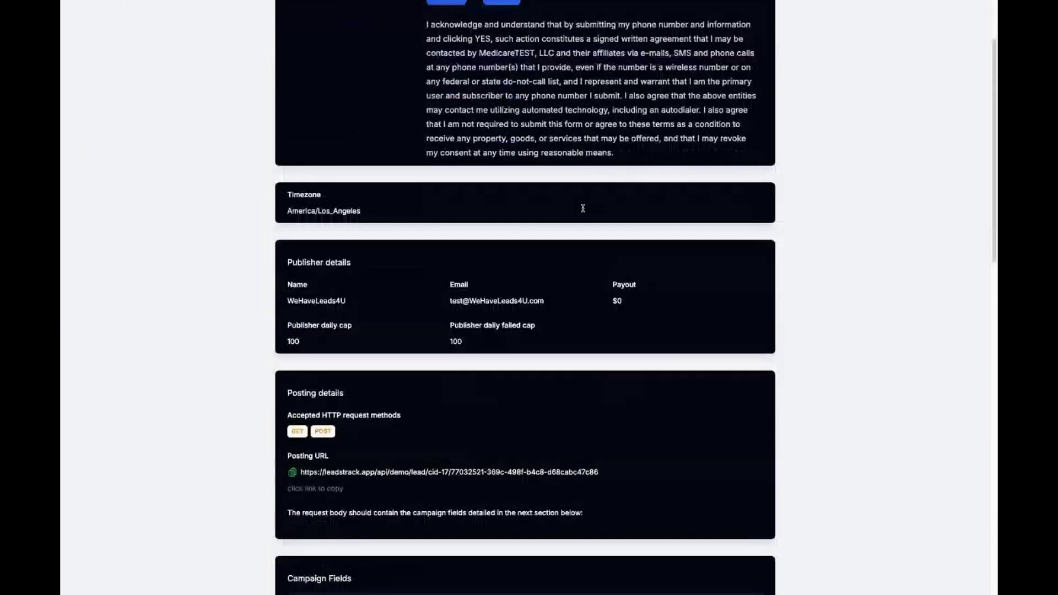
scroll(583, 208, "down", 3)
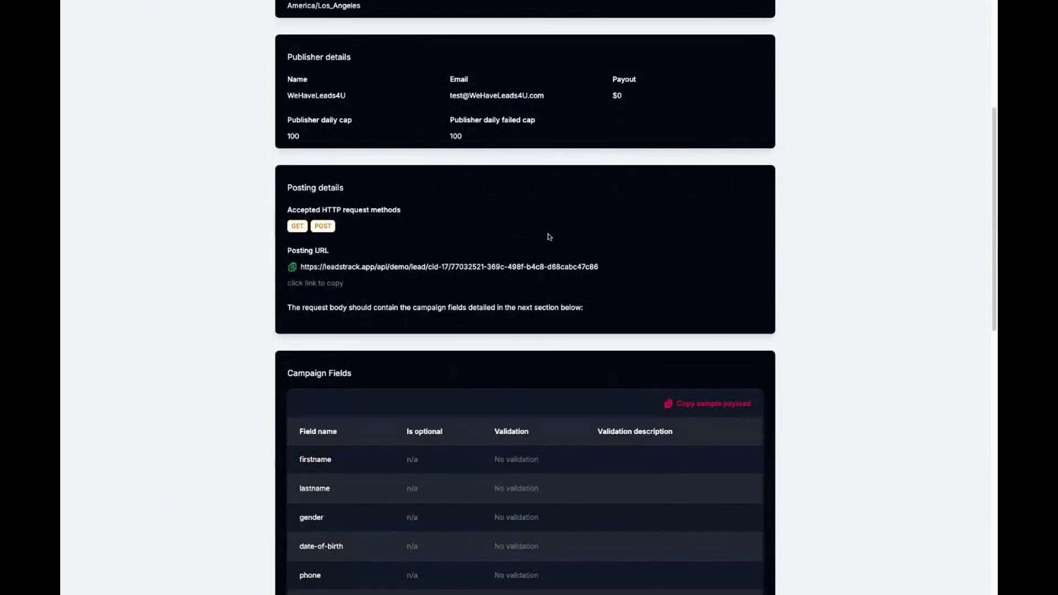
scroll(544, 225, "down", 3)
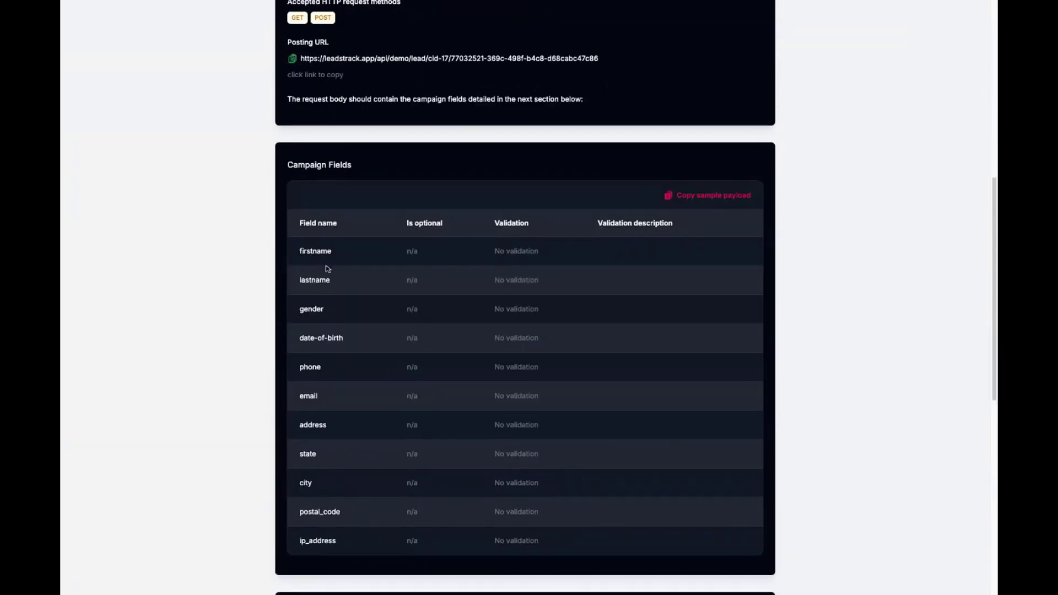
left_click_drag(473, 339, 573, 480)
left_click(617, 470)
scroll(620, 457, "down", 5)
scroll(621, 449, "down", 5)
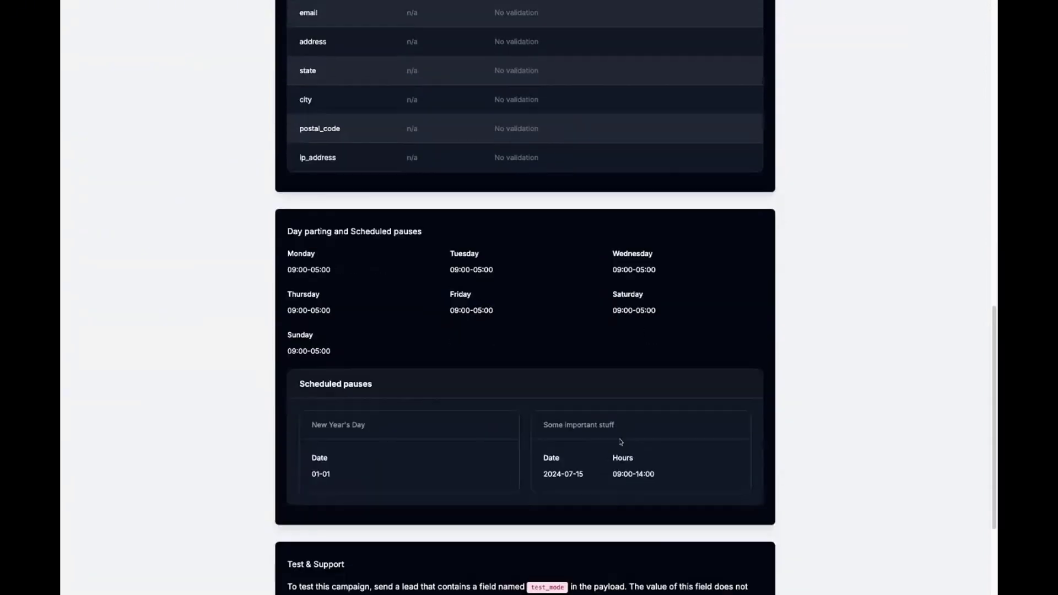
scroll(628, 435, "down", 2)
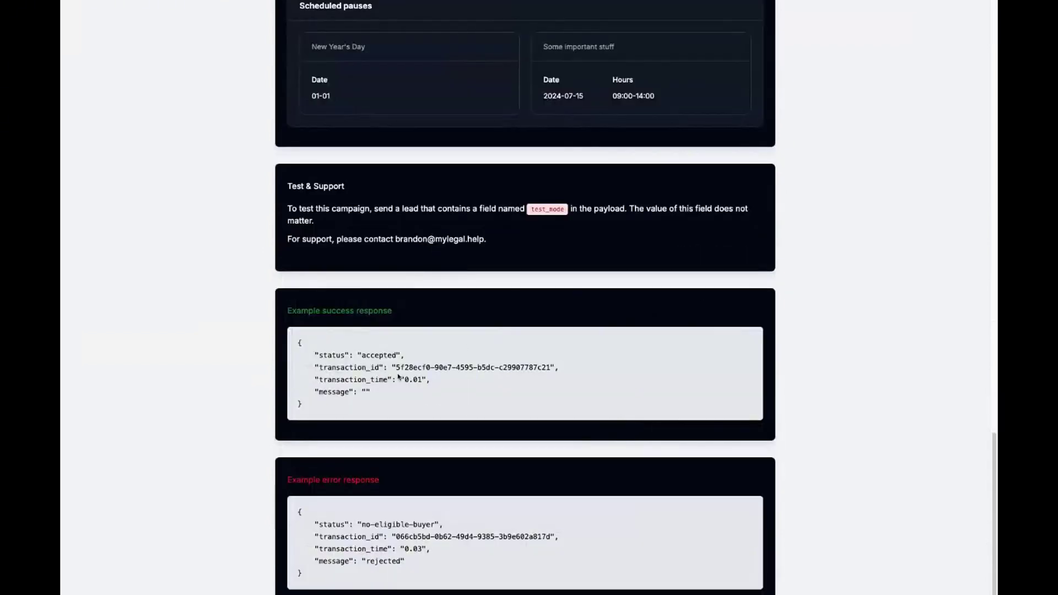
left_click_drag(398, 377, 297, 347)
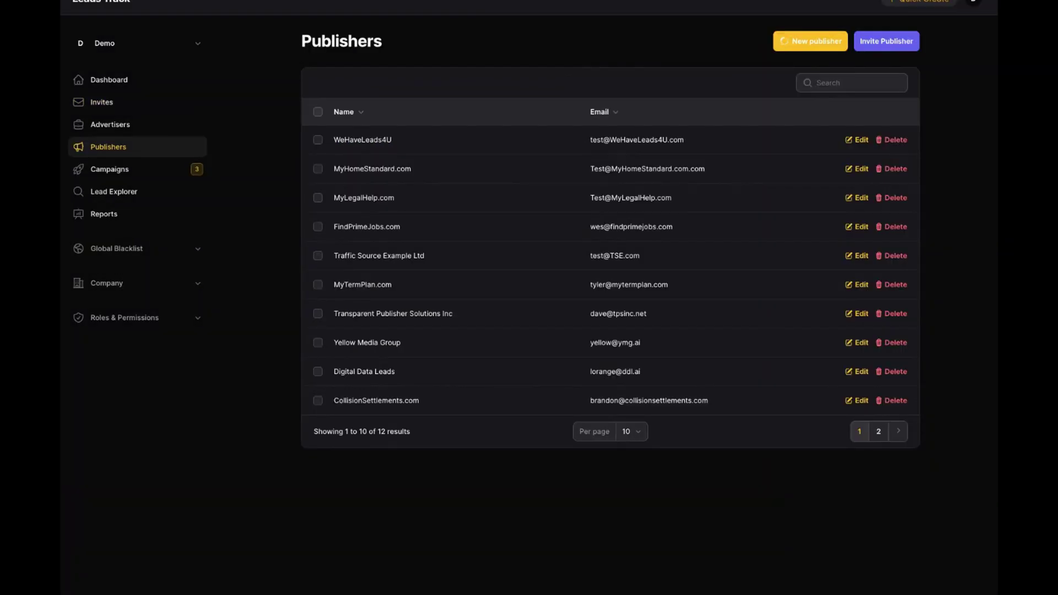
Finish creating the publisher Demo Publisher and go to the second page of the publishers list.
type("Test")
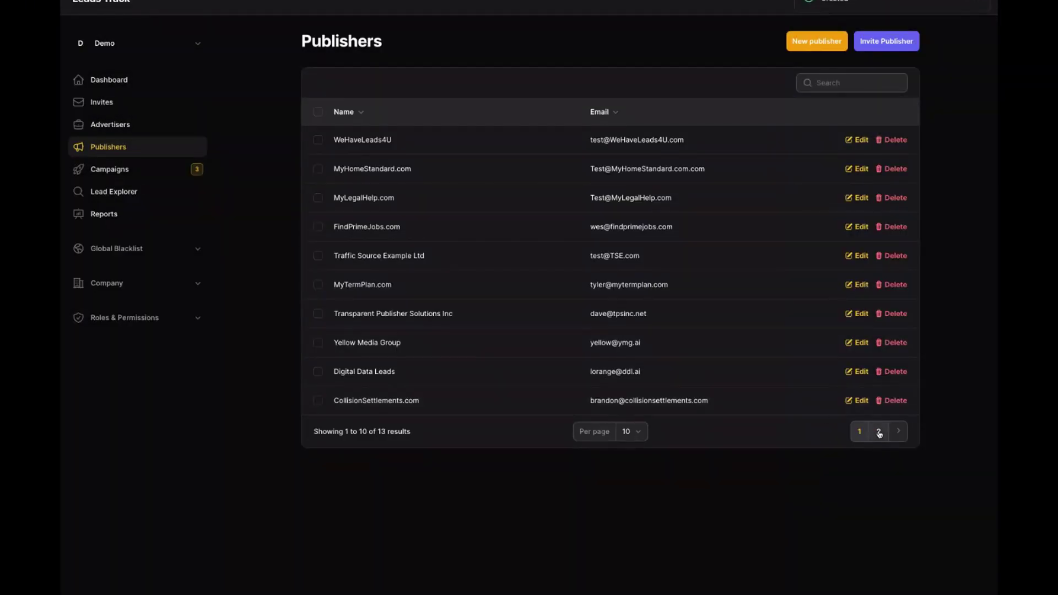
left_click(878, 431)
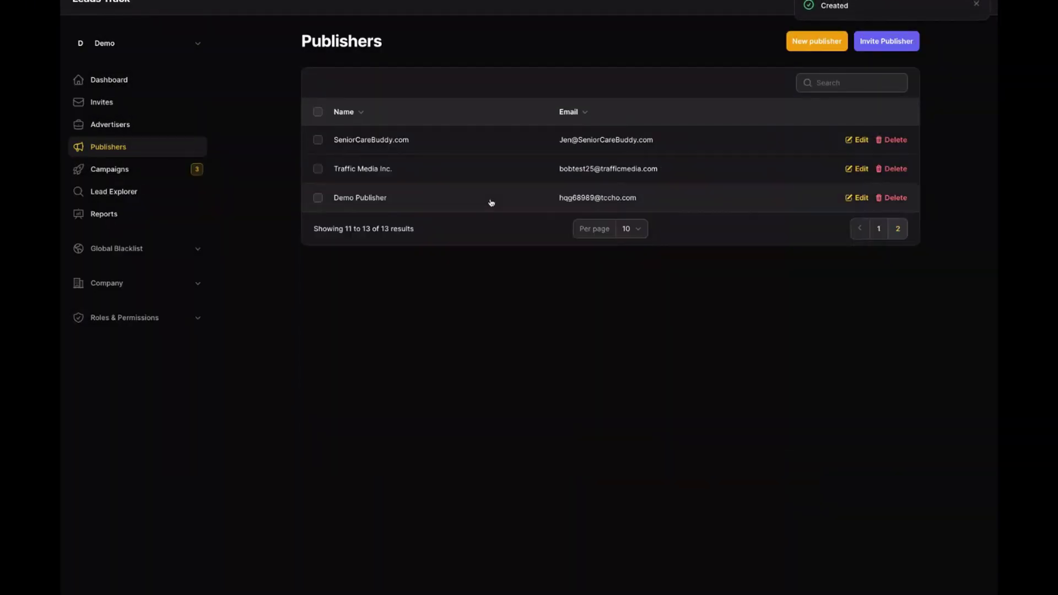
Start a publisher invite with the new publisher's email, set it to expire on Aug 31, 2024, and open the role choices.
left_click(901, 41)
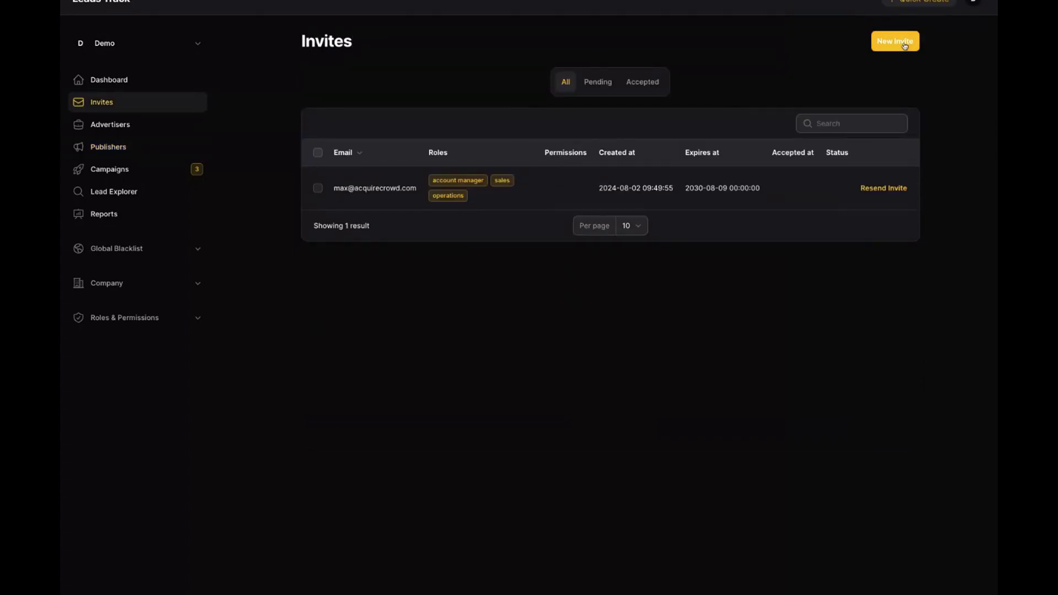
left_click(904, 46)
left_click(707, 255)
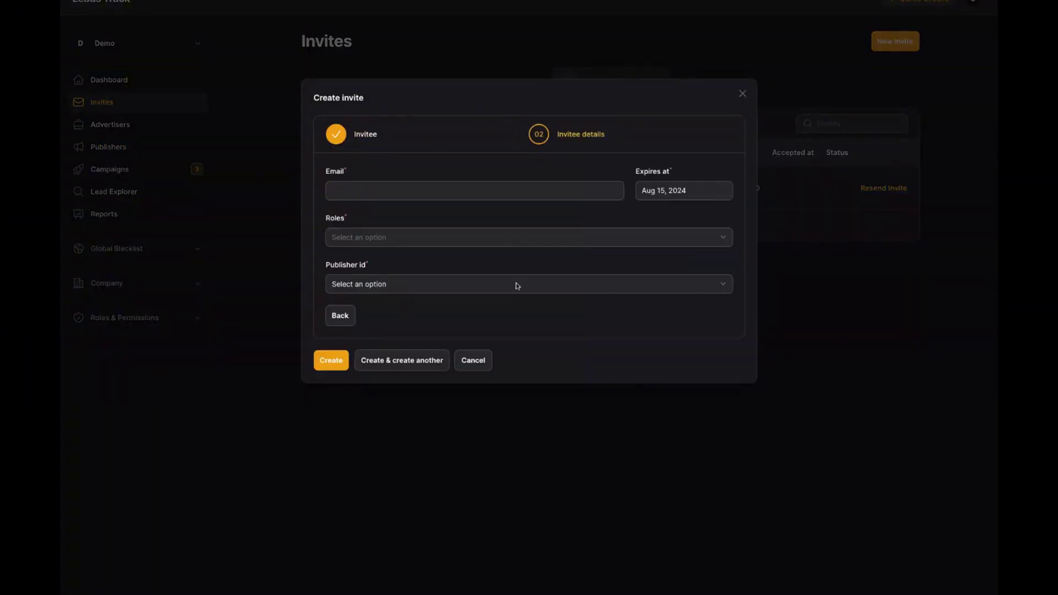
left_click(444, 187)
key("ctrl+v")
left_click(677, 192)
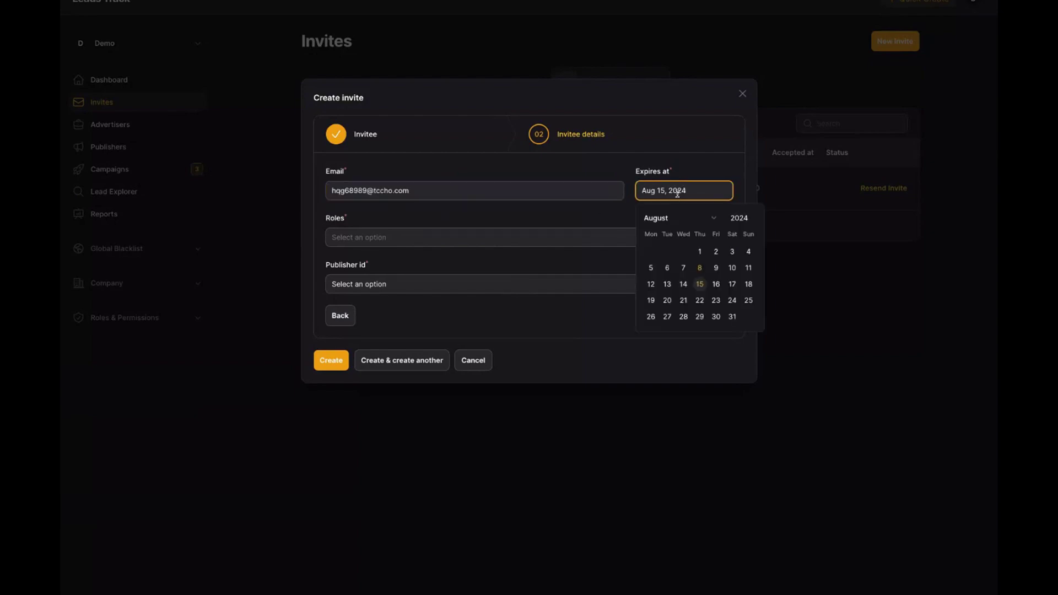
left_click(731, 316)
left_click(516, 237)
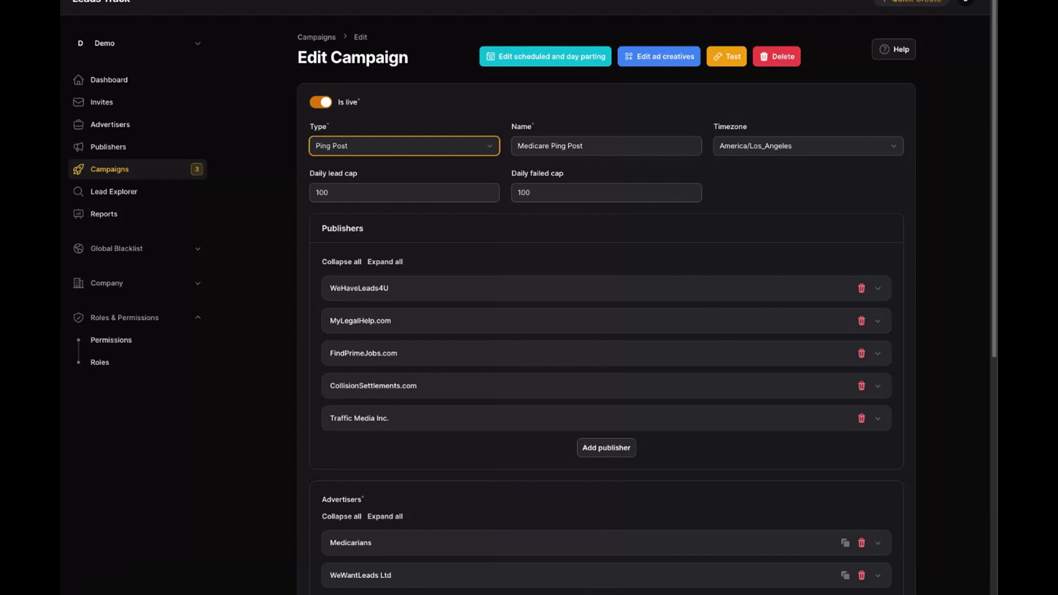
Change the Medicare Ping Post campaign's type and move Medicarians below WeWantLeads Ltd in the advertiser order.
left_click(454, 156)
scroll(796, 469, "down", 4)
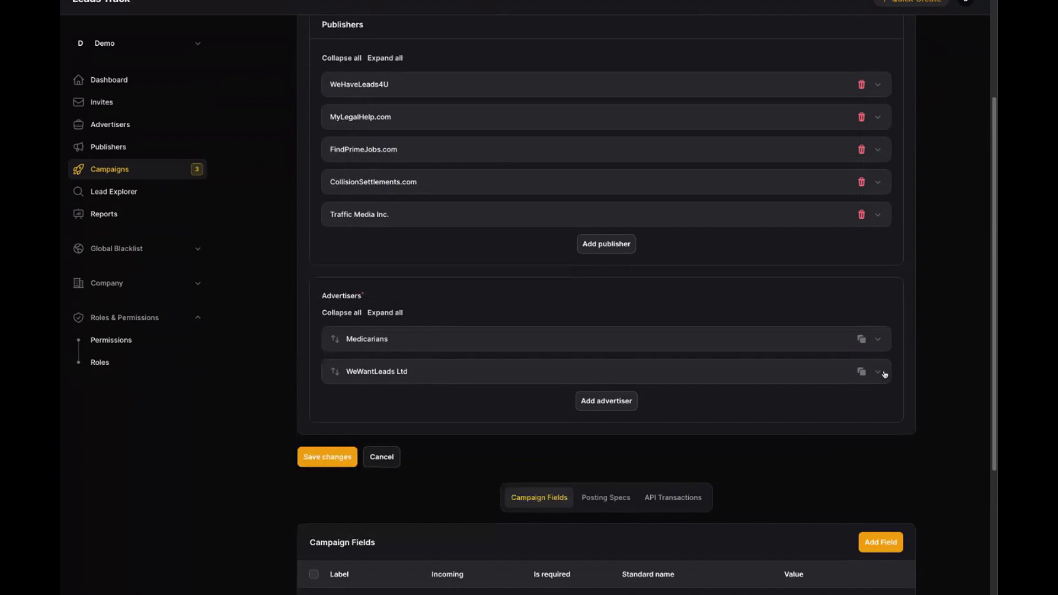
left_click_drag(335, 339, 329, 376)
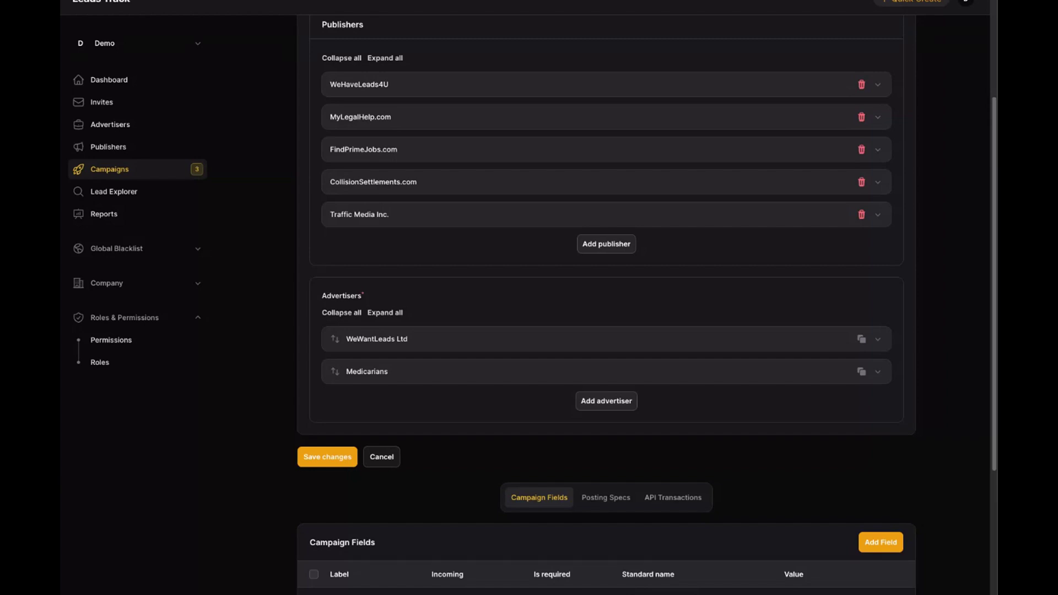
scroll(557, 253, "up", 4)
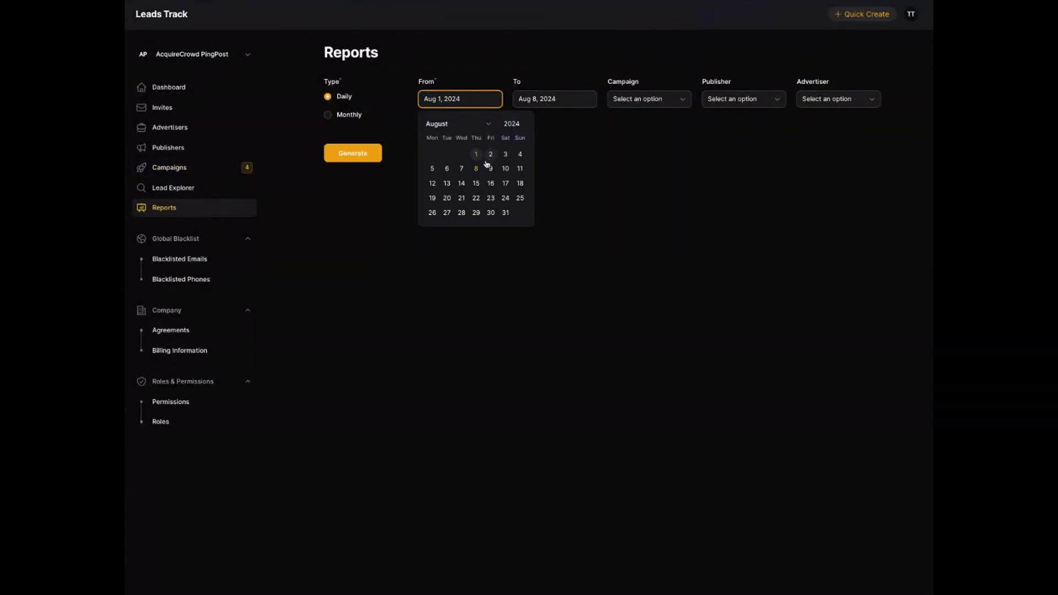
Generate a daily report for Aug 1 to Aug 8, 2024, filtered by campaign U65 Health, publisher AcquireCrowd and advertiser Demo Buyer.
left_click(640, 105)
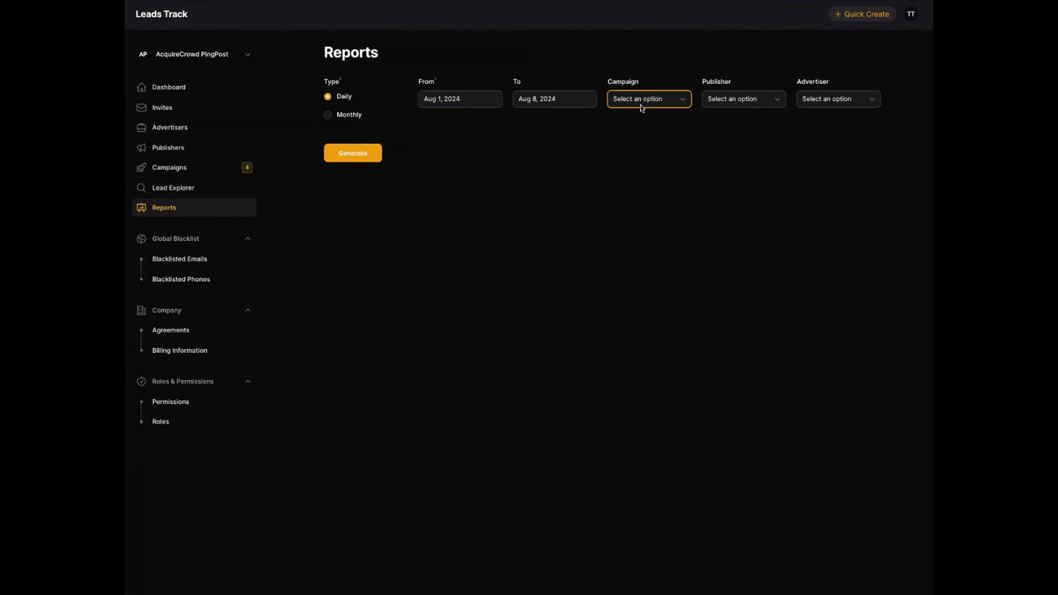
key("Tab")
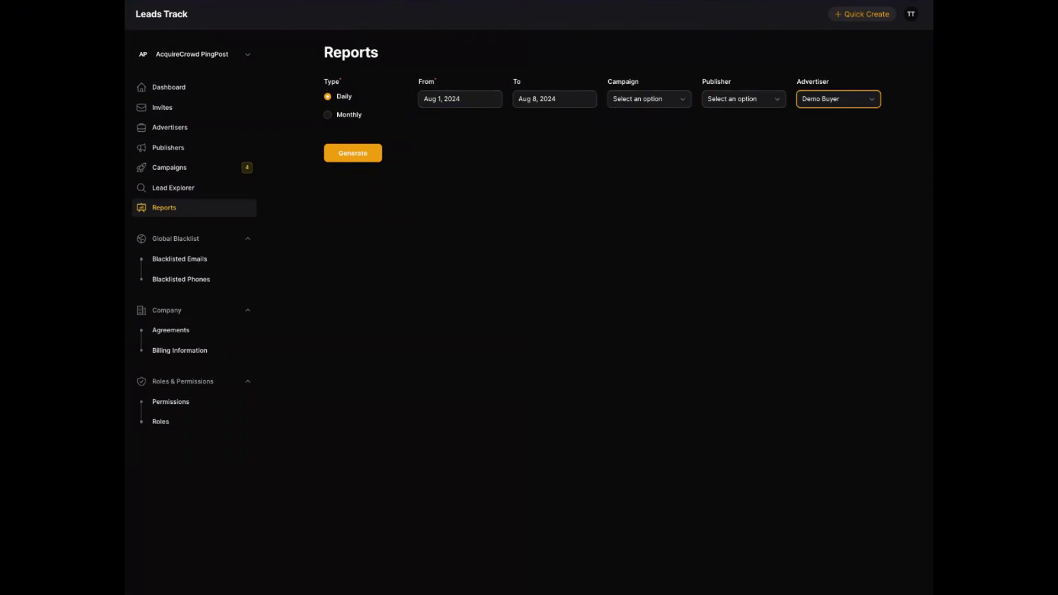
left_click(740, 106)
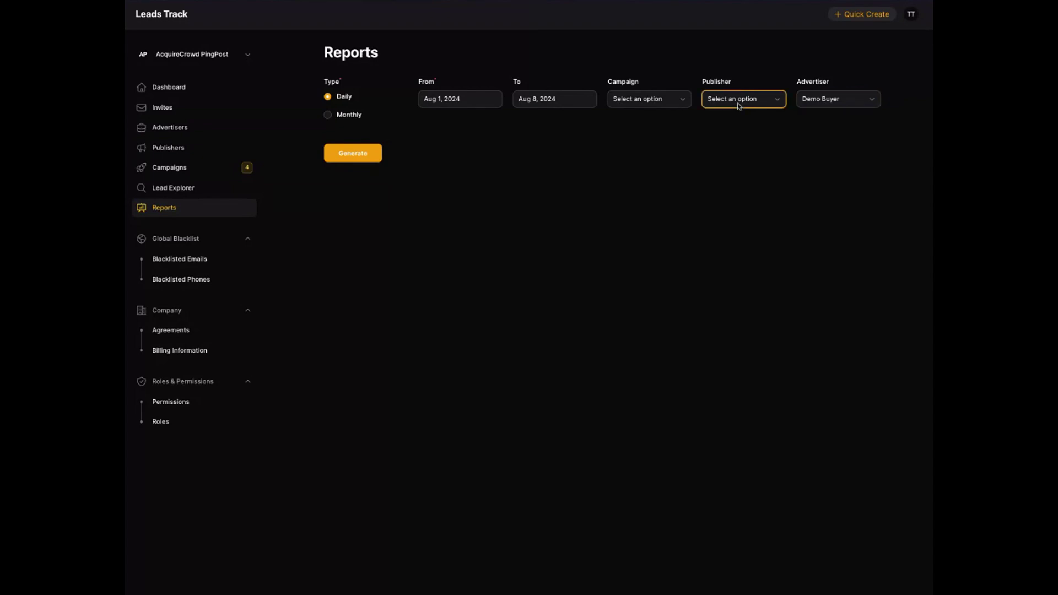
left_click(730, 111)
left_click(824, 98)
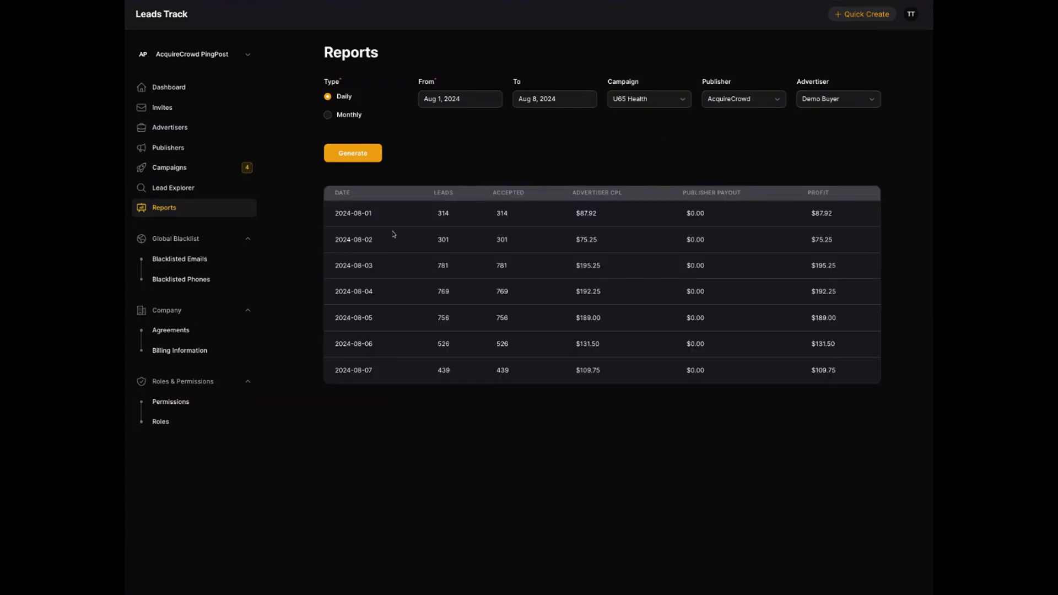
Examine the report's daily rows for leads, accepted leads, advertiser CPL, publisher payout and profit.
triple_click(336, 214)
left_click(854, 214)
left_click_drag(595, 241, 601, 318)
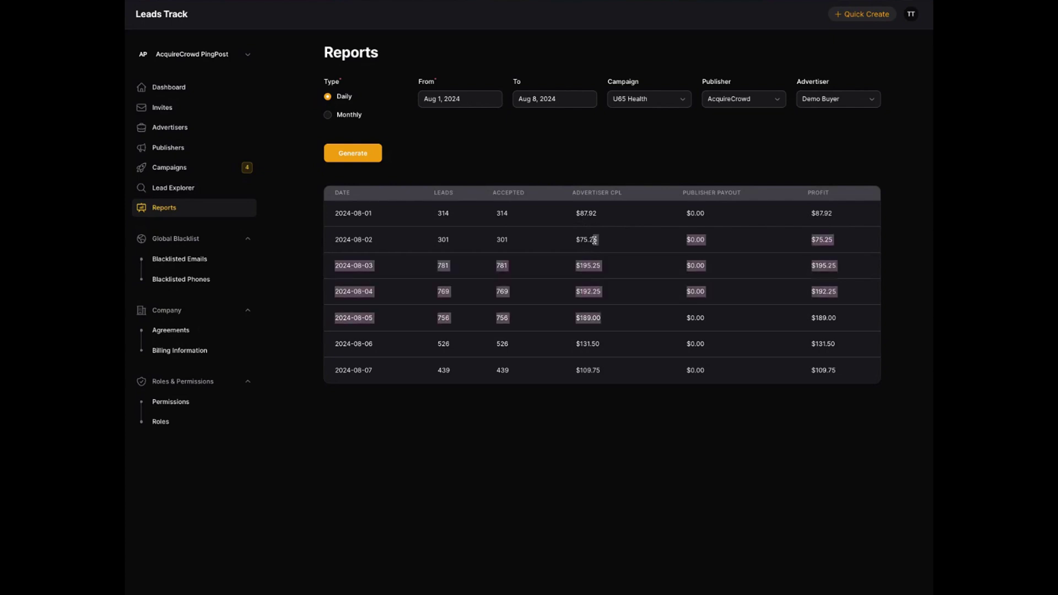
left_click(625, 356)
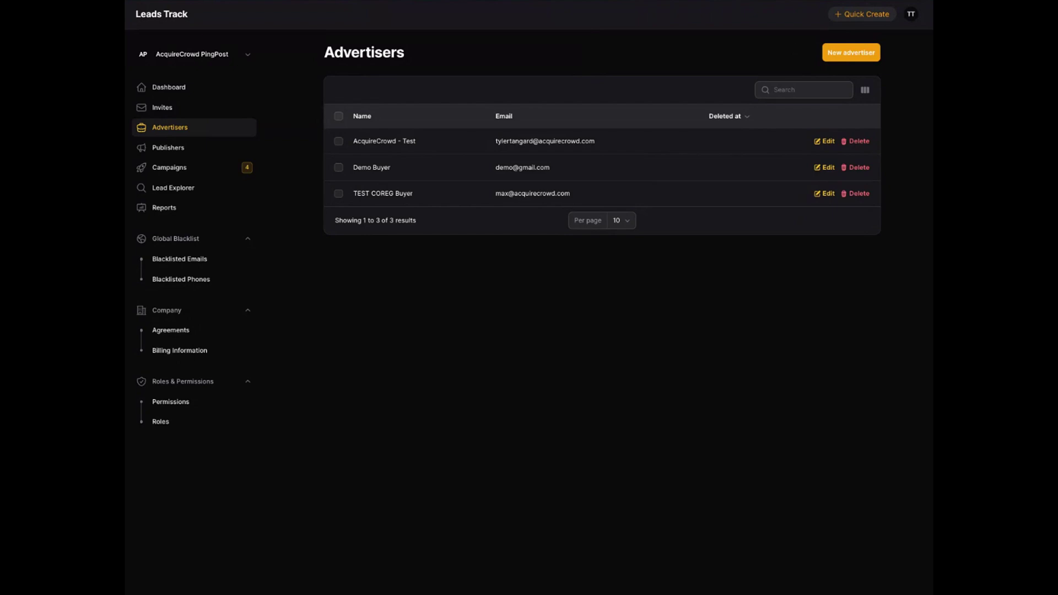
Open the new advertiser form and go through its name, email, company address and endpoint URL fields.
left_click(861, 53)
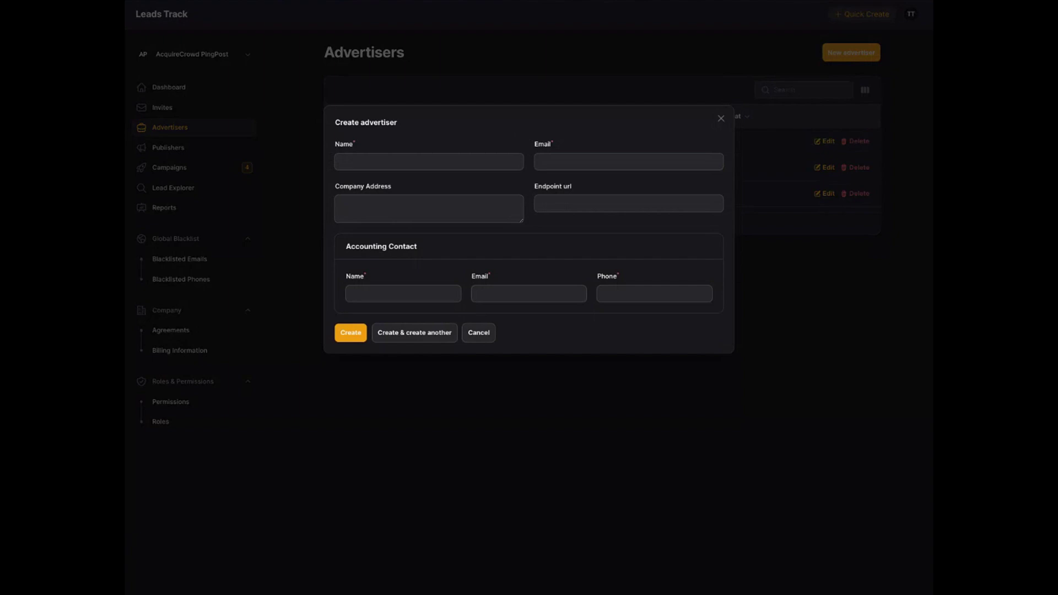
left_click(467, 161)
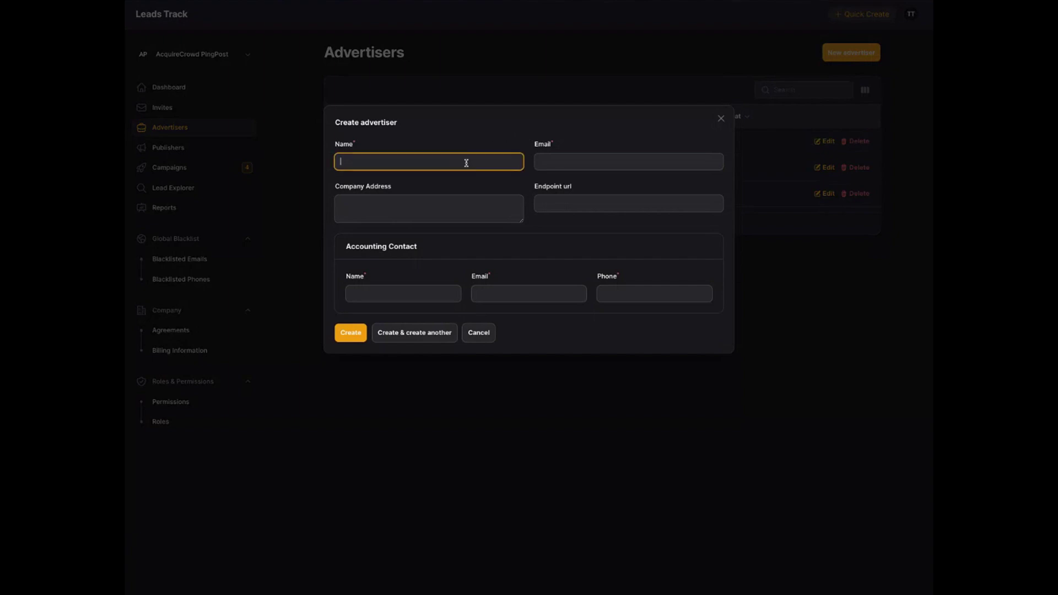
left_click(565, 162)
left_click(472, 204)
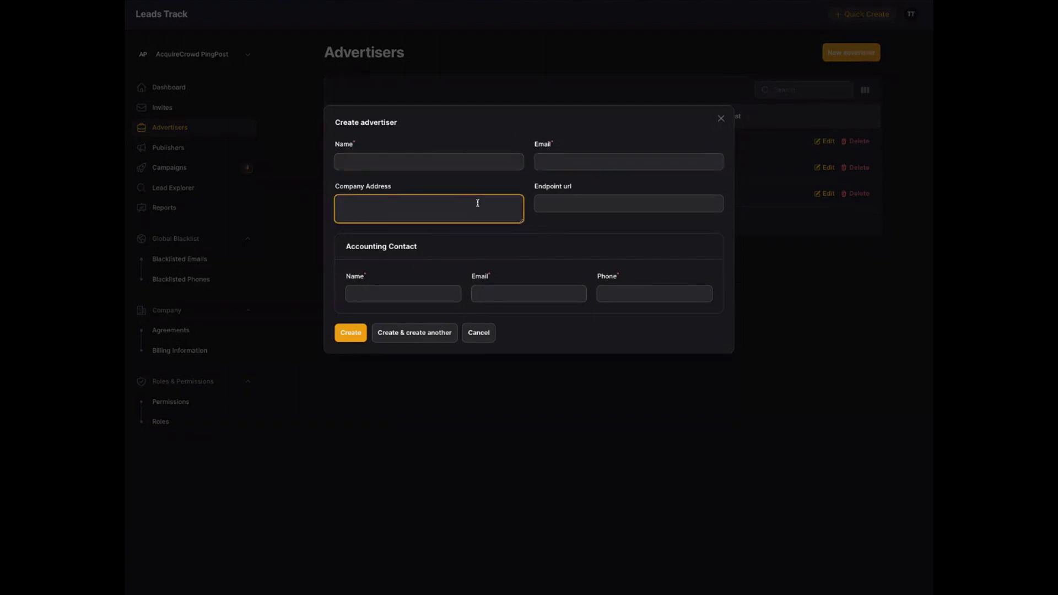
left_click(558, 202)
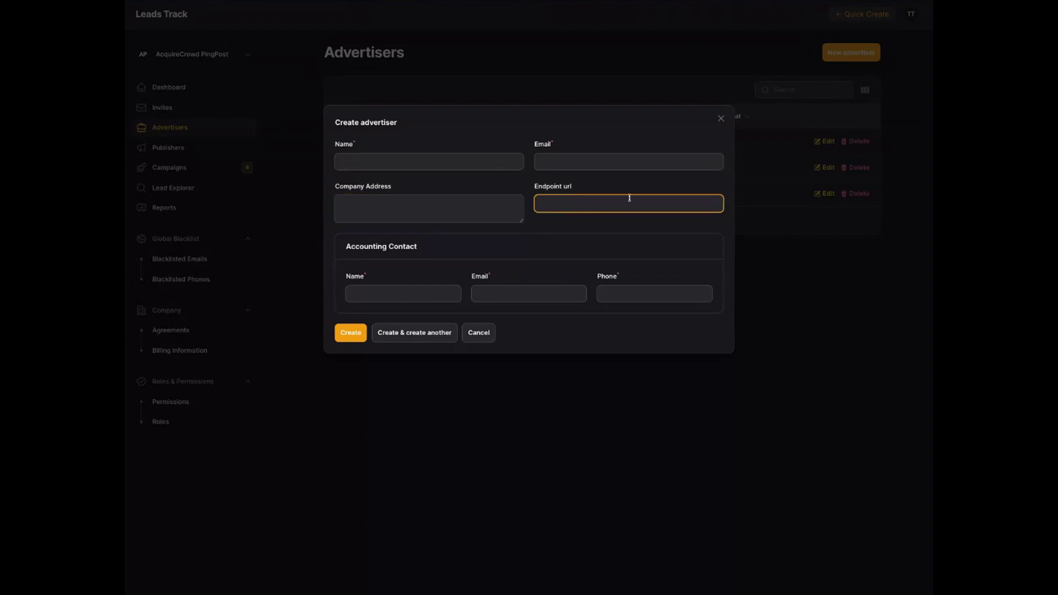